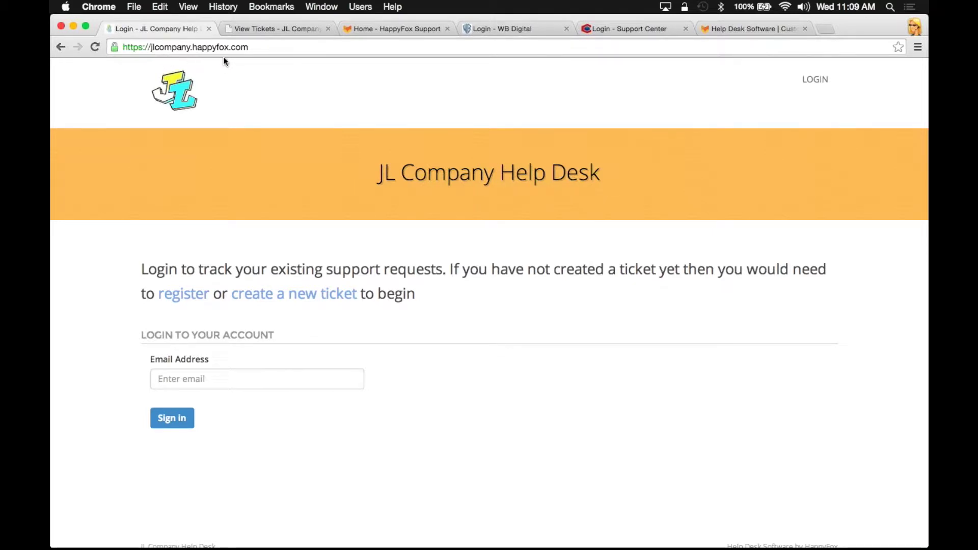
click(261, 29)
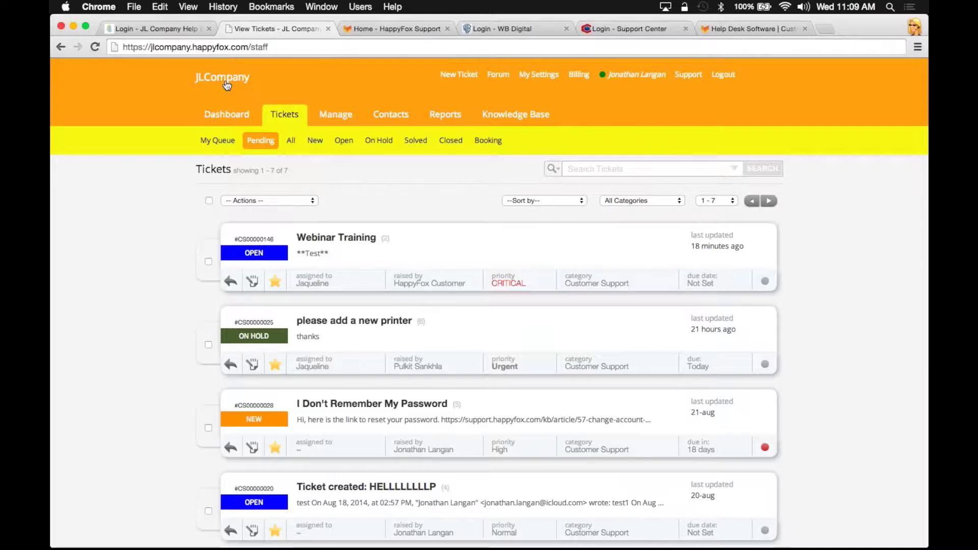
click(182, 30)
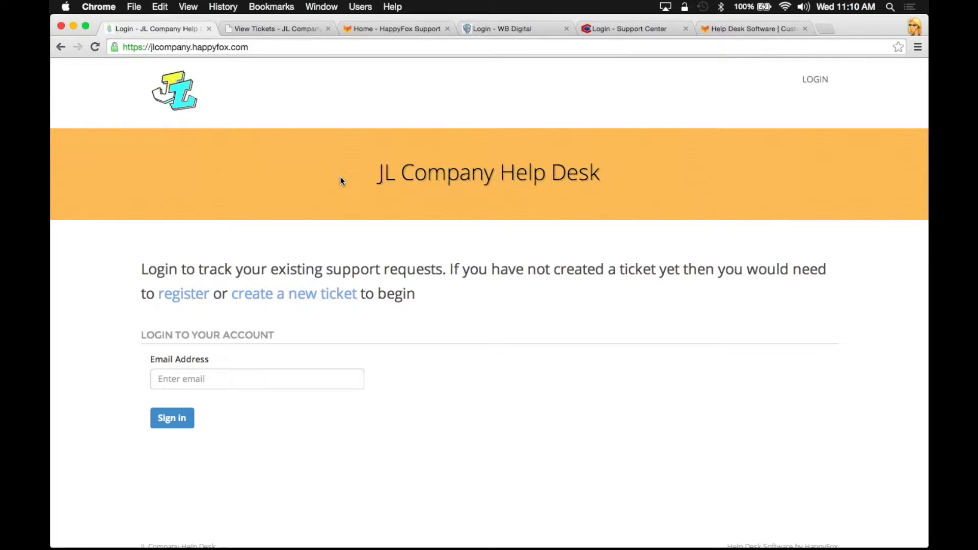
Look over the WWTVM support center page as another example portal
click(488, 28)
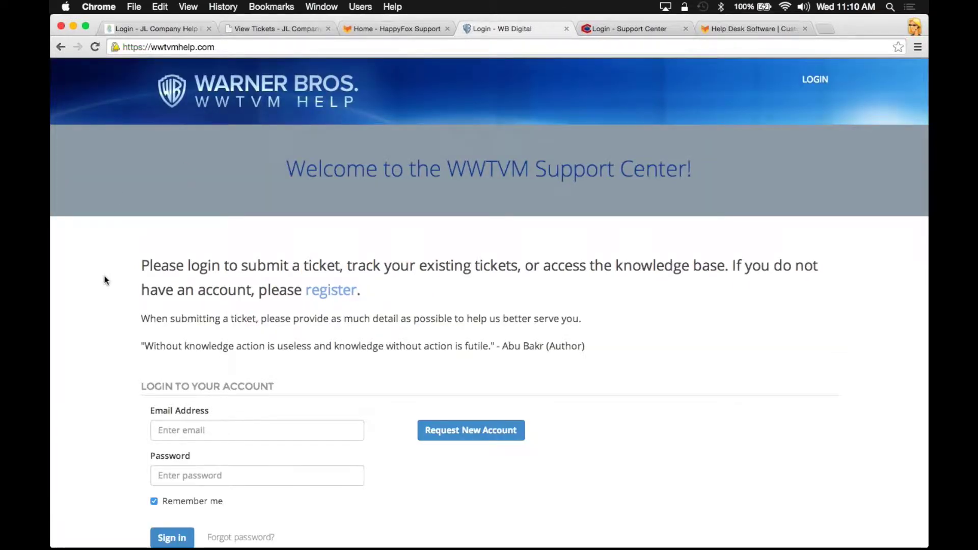
scroll(105, 280, down, 2)
scroll(105, 286, up, 2)
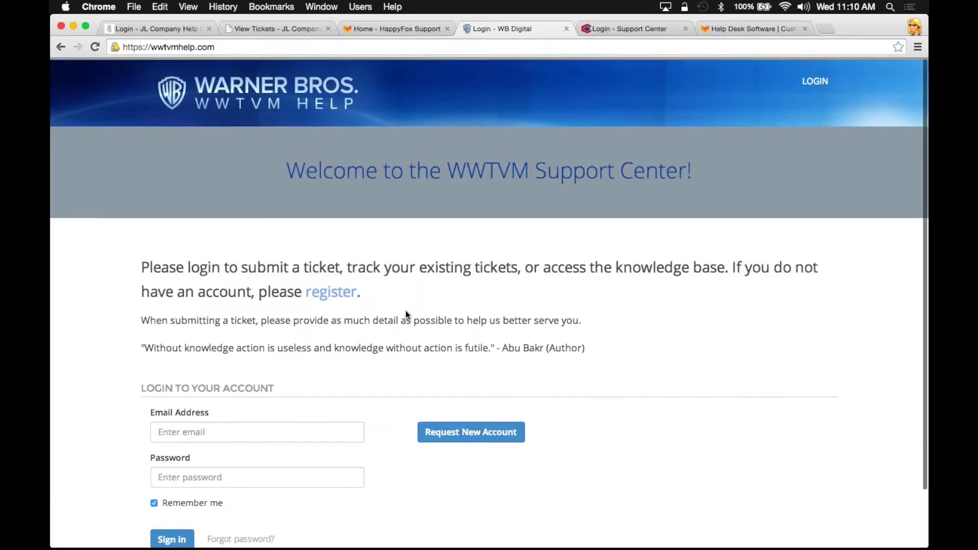
scroll(406, 315, down, 2)
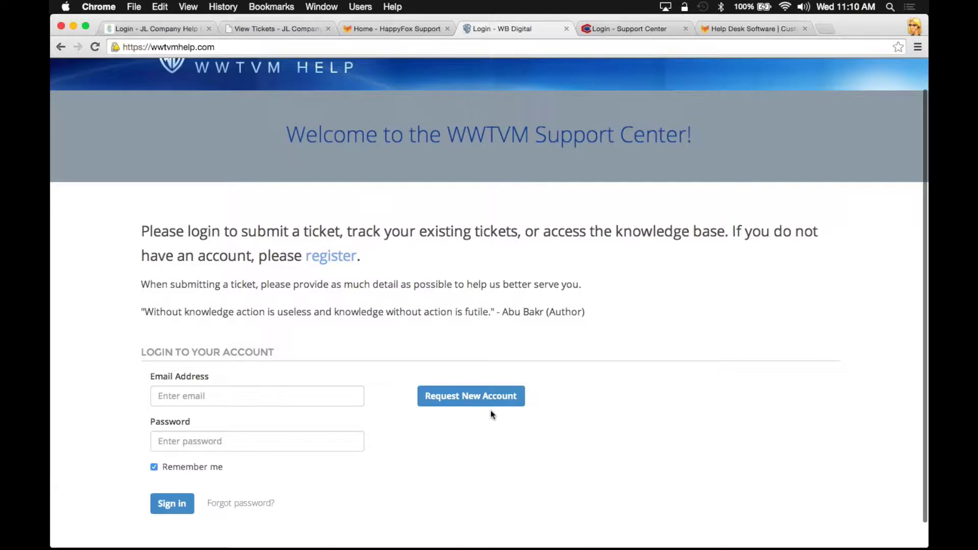
scroll(481, 182, up, 2)
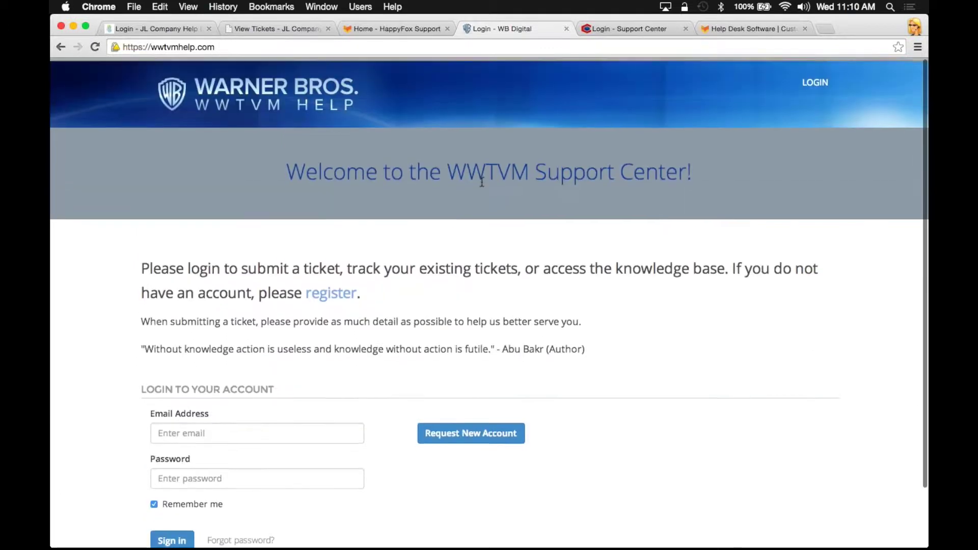
Bring up and scroll through the CypherCrescent Support Center login page
click(610, 32)
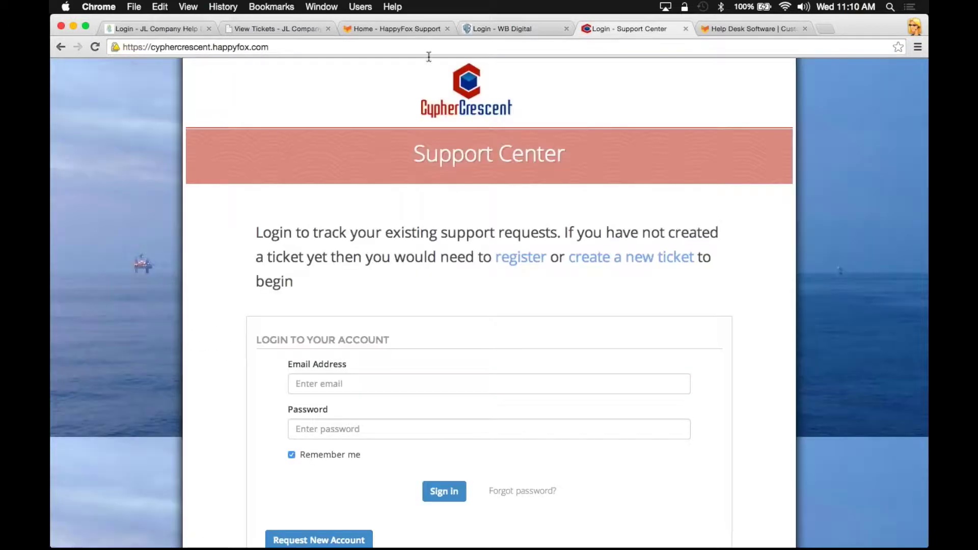
scroll(203, 163, up, 2)
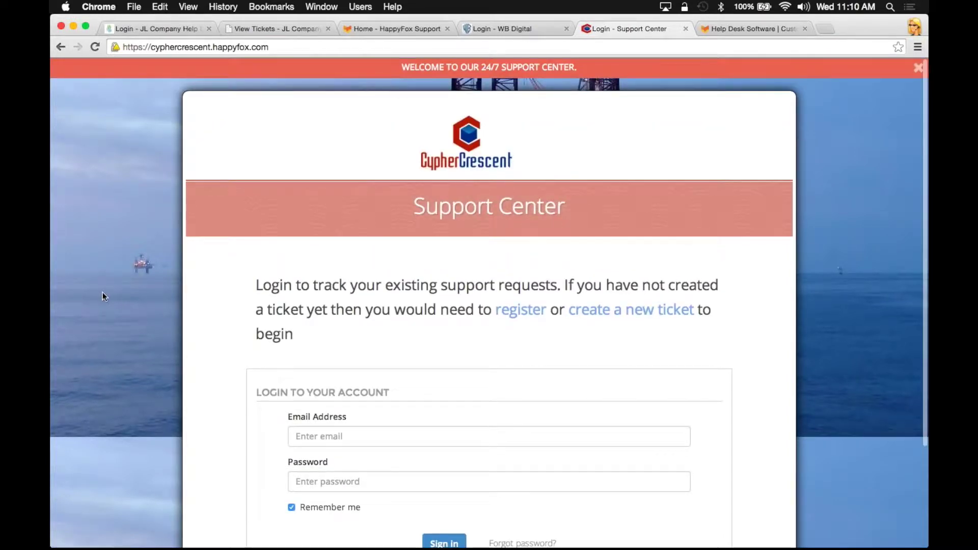
scroll(102, 292, down, 3)
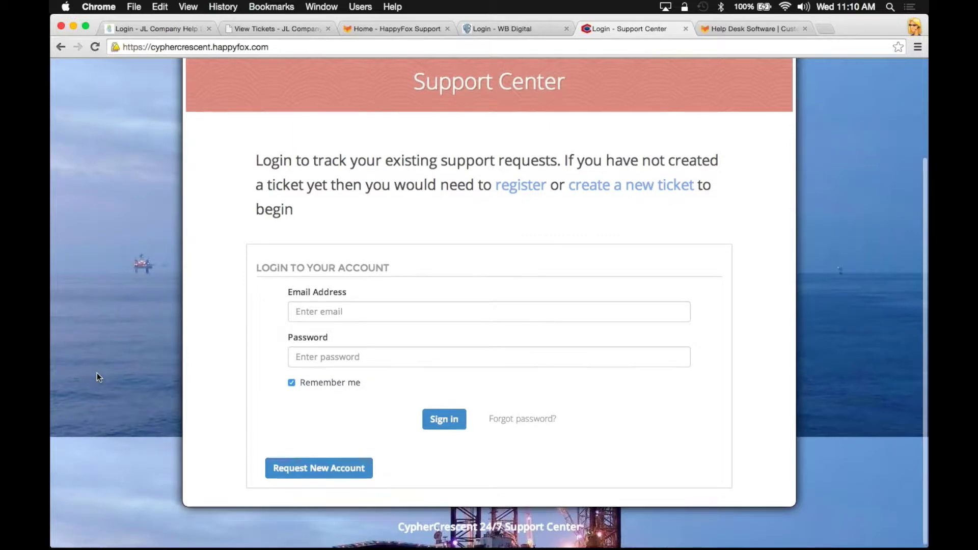
scroll(97, 373, up, 3)
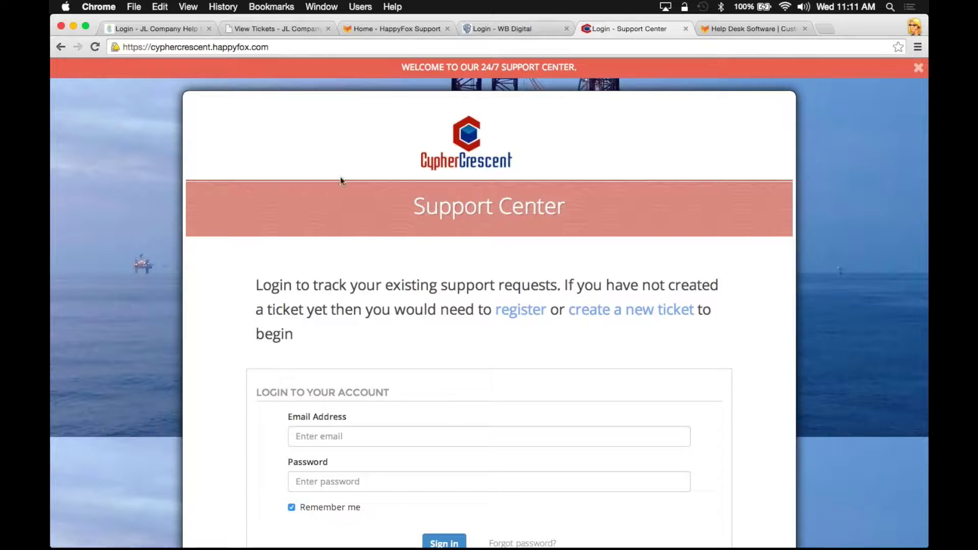
From the staff tickets view, go to Manage > General and expand Support Center Settings
click(247, 27)
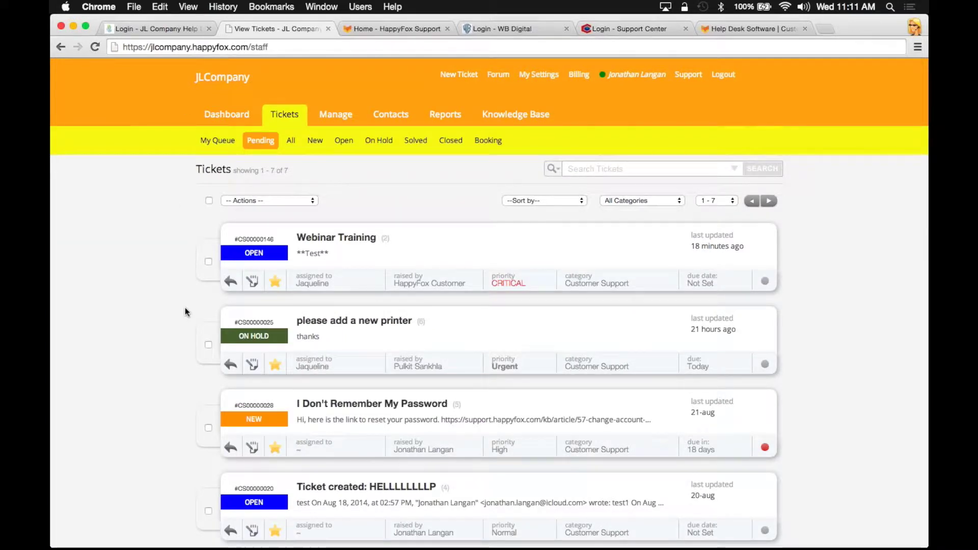
click(336, 116)
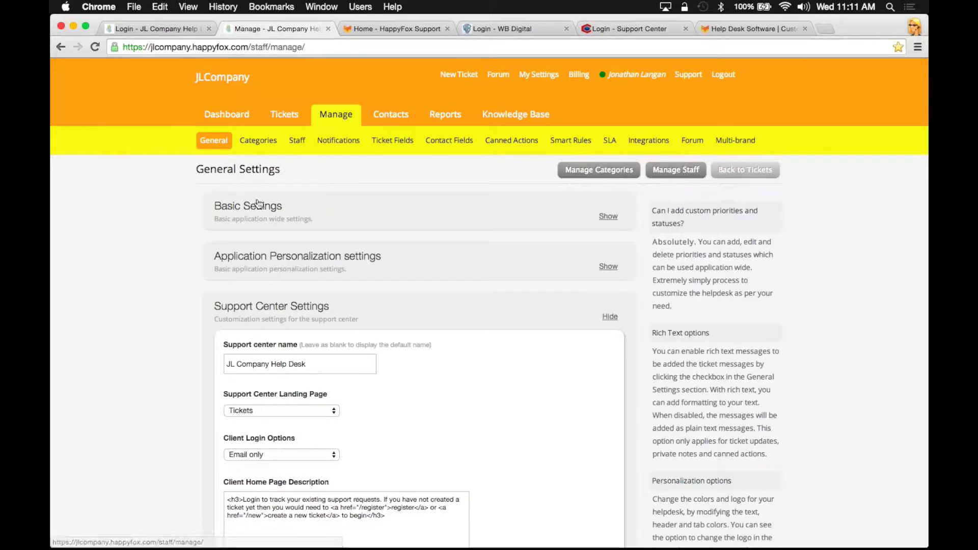
click(279, 319)
click(287, 315)
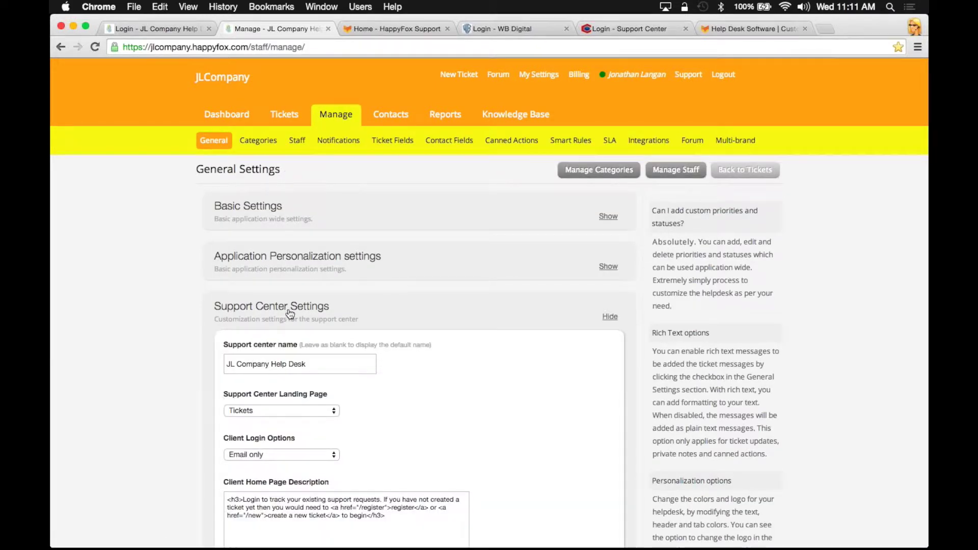
scroll(152, 358, down, 5)
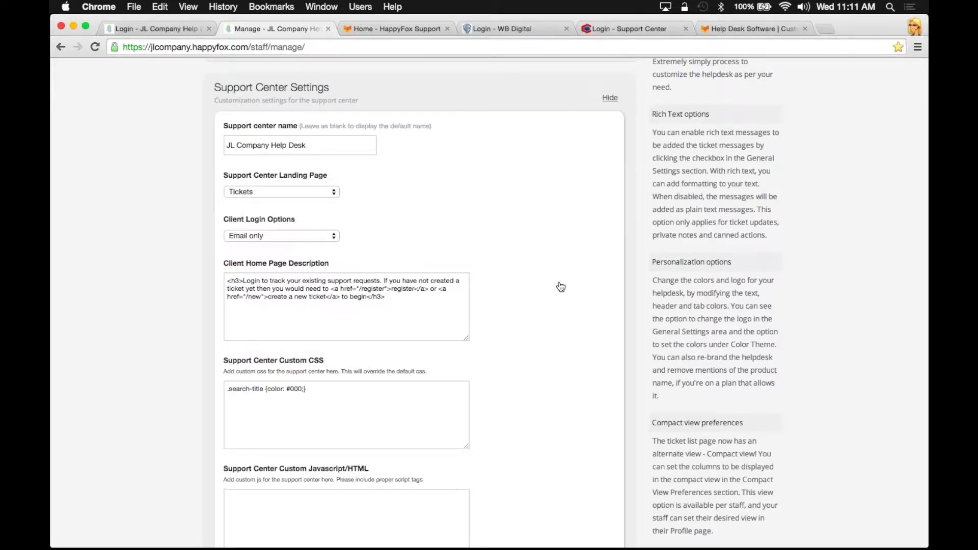
scroll(559, 283, down, 5)
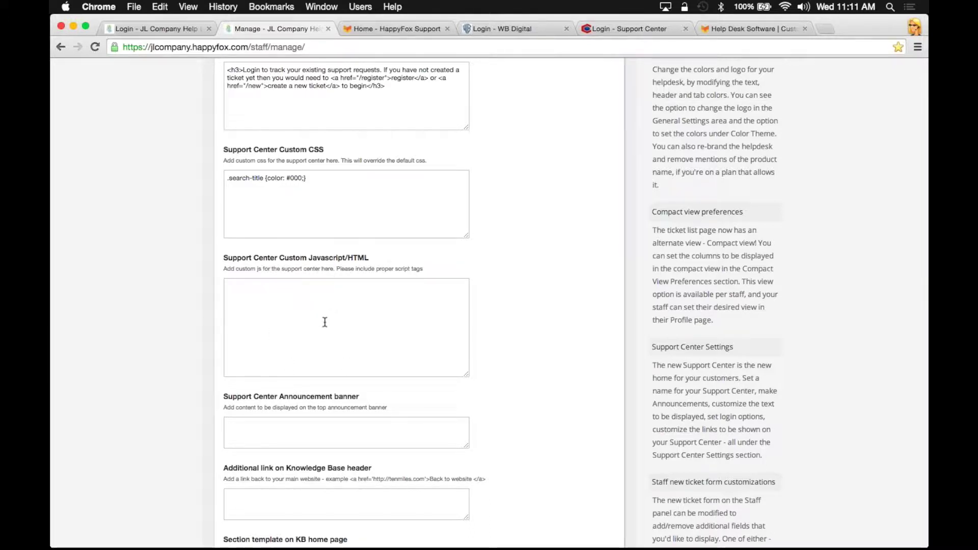
scroll(524, 369, down, 3)
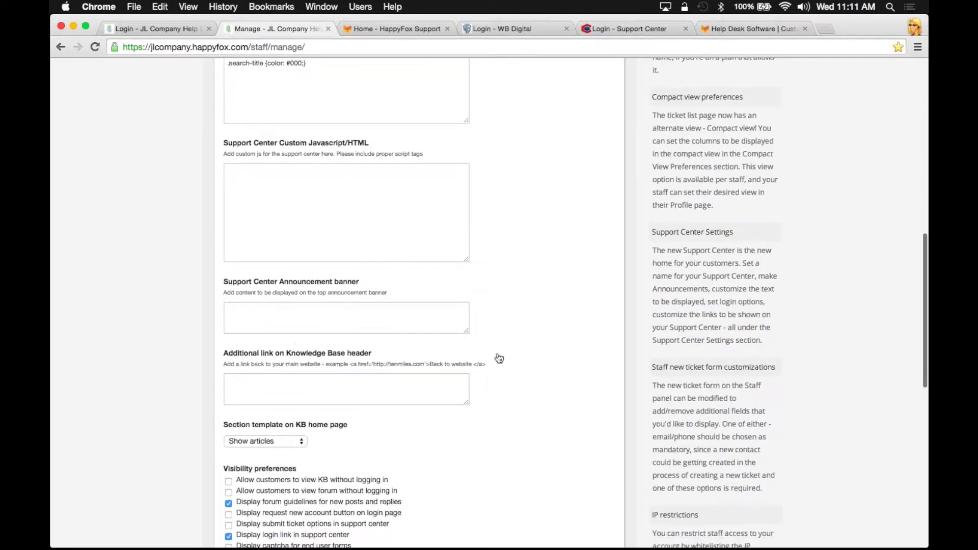
Set the announcement banner to 'Webinar', allow customers to view without logging in, and save
click(313, 315)
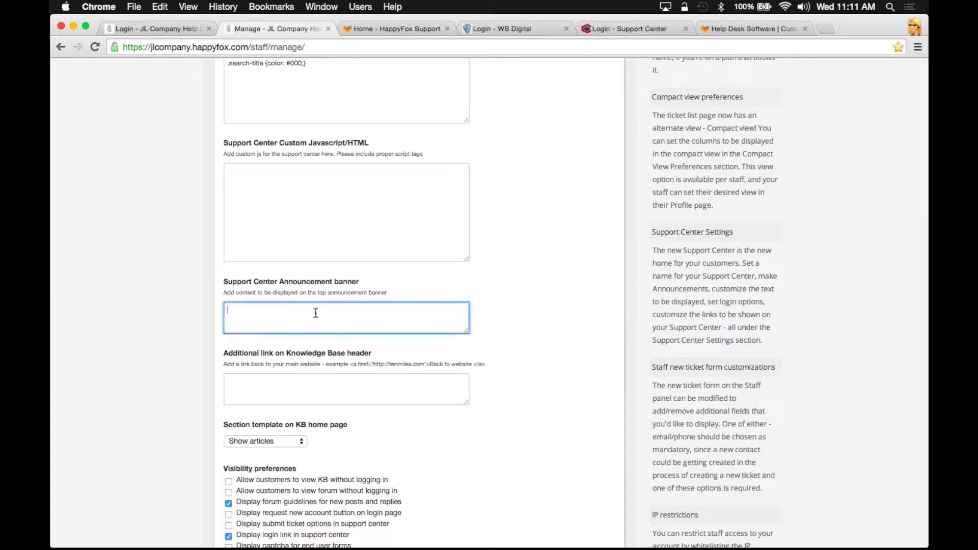
text(Webinar)
scroll(136, 364, down, 3)
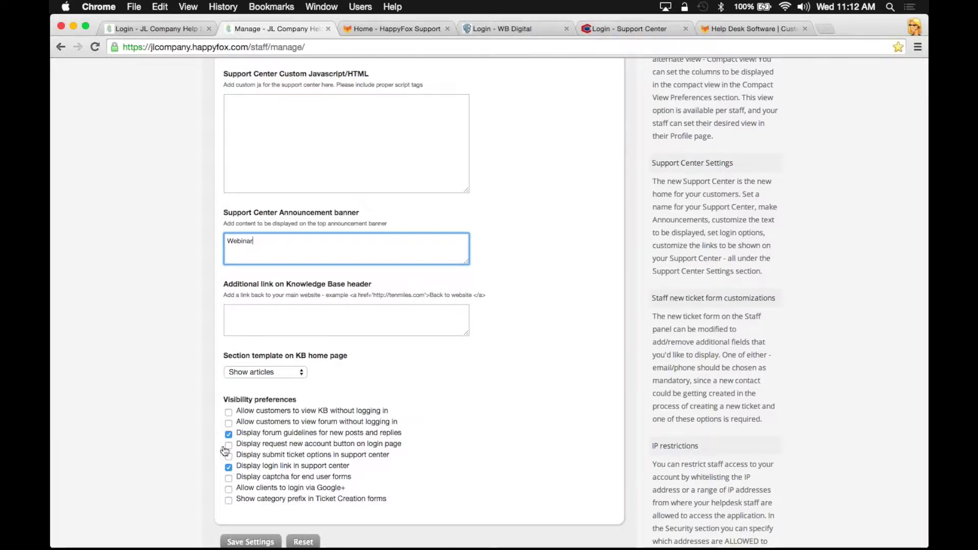
click(228, 422)
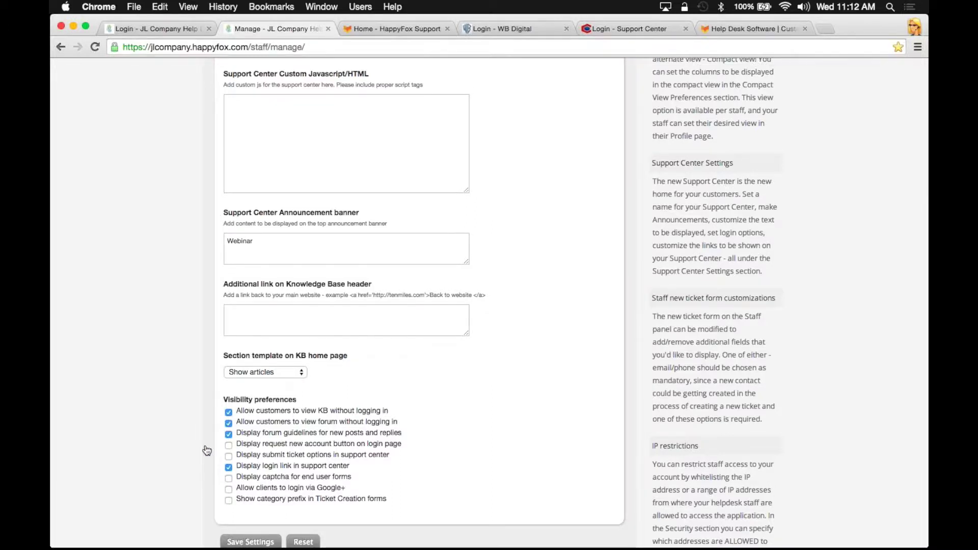
scroll(212, 449, down, 3)
click(237, 459)
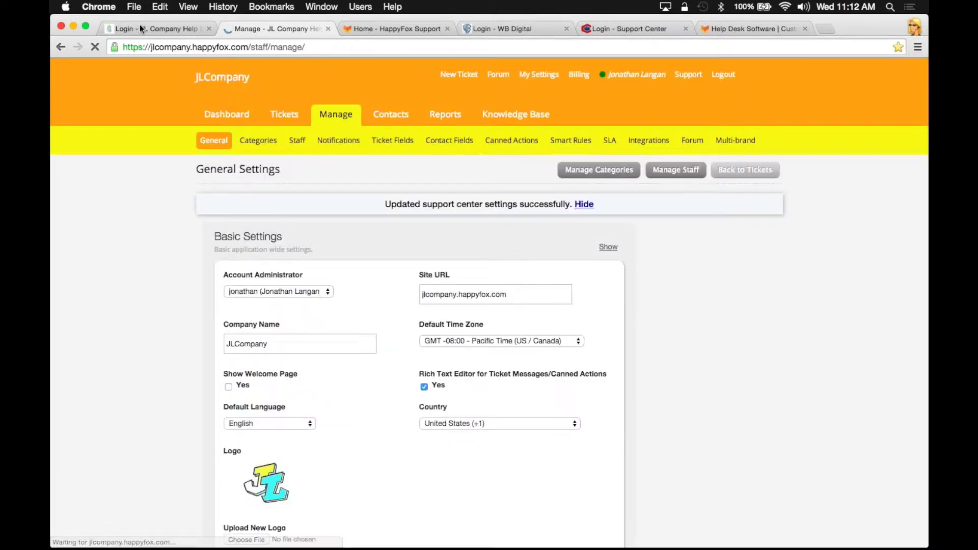
click(146, 27)
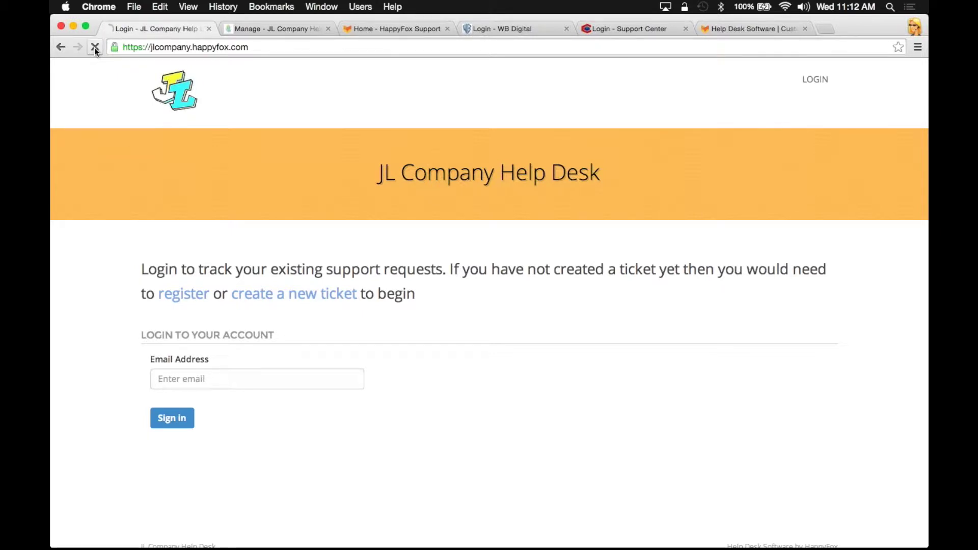
Reload the support center to show the Webinar banner, preview the new-ticket form, then reach login
click(95, 47)
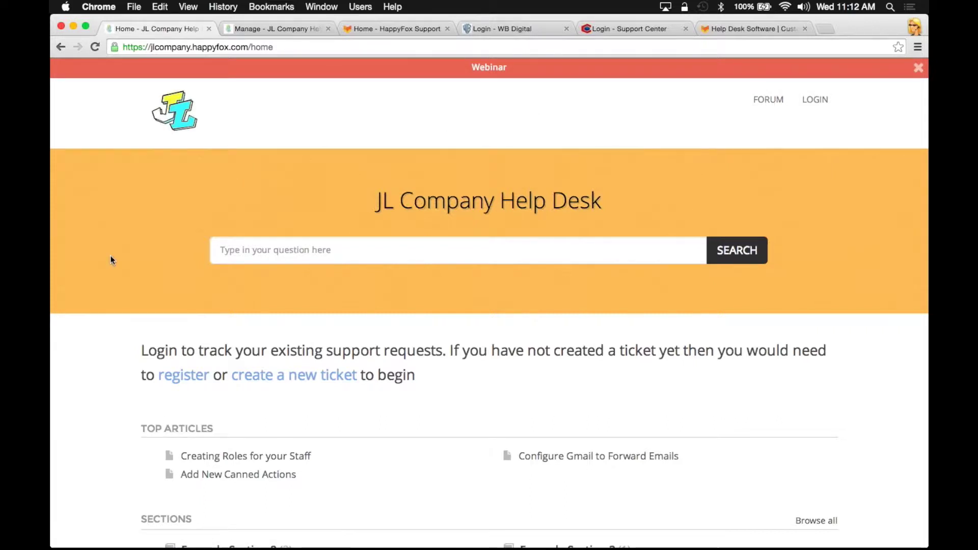
scroll(102, 276, down, 3)
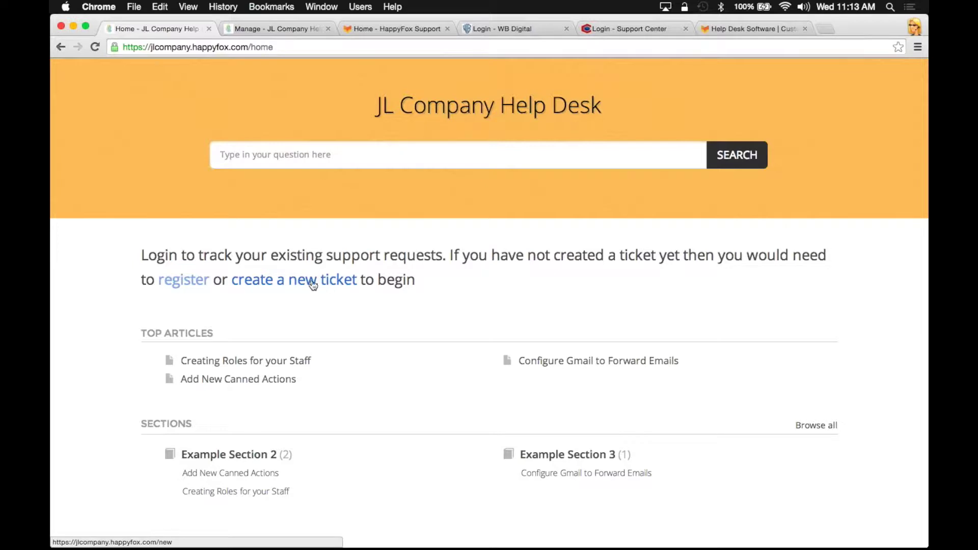
click(288, 280)
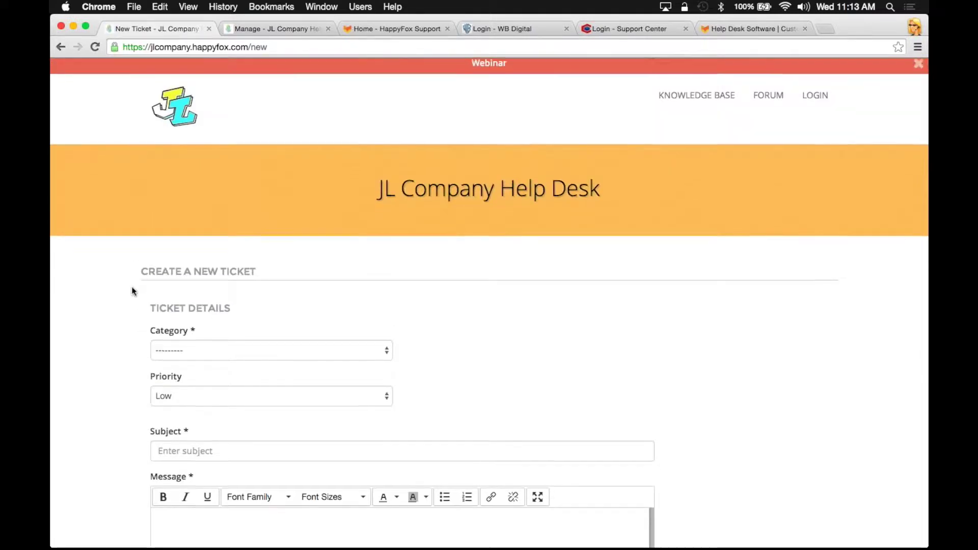
scroll(131, 286, down, 10)
scroll(131, 286, up, 3)
scroll(132, 287, down, 4)
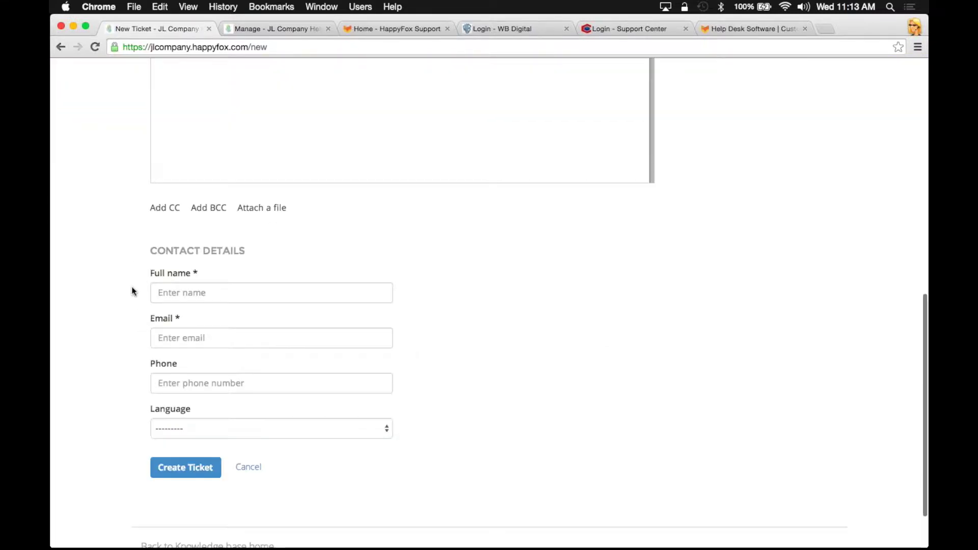
scroll(121, 91, up, 6)
scroll(120, 91, up, 5)
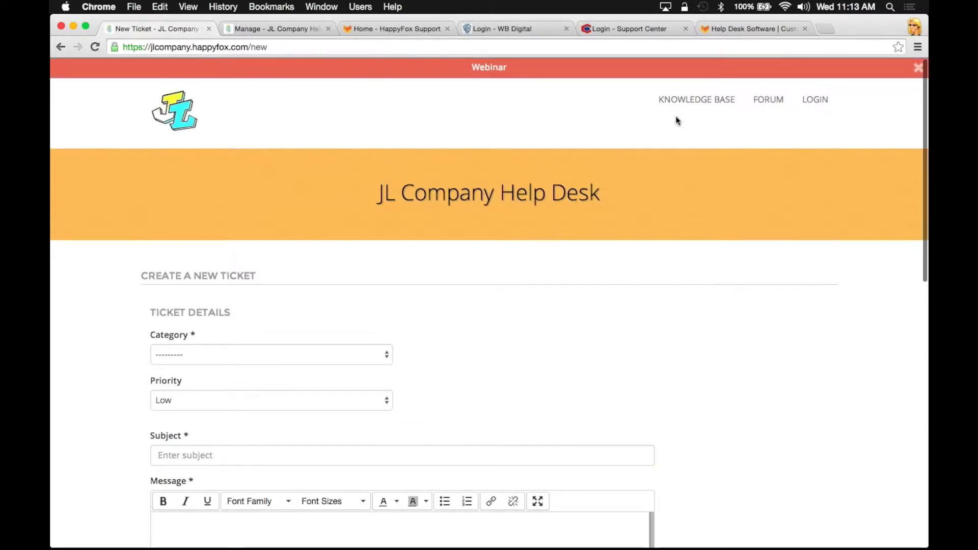
click(809, 104)
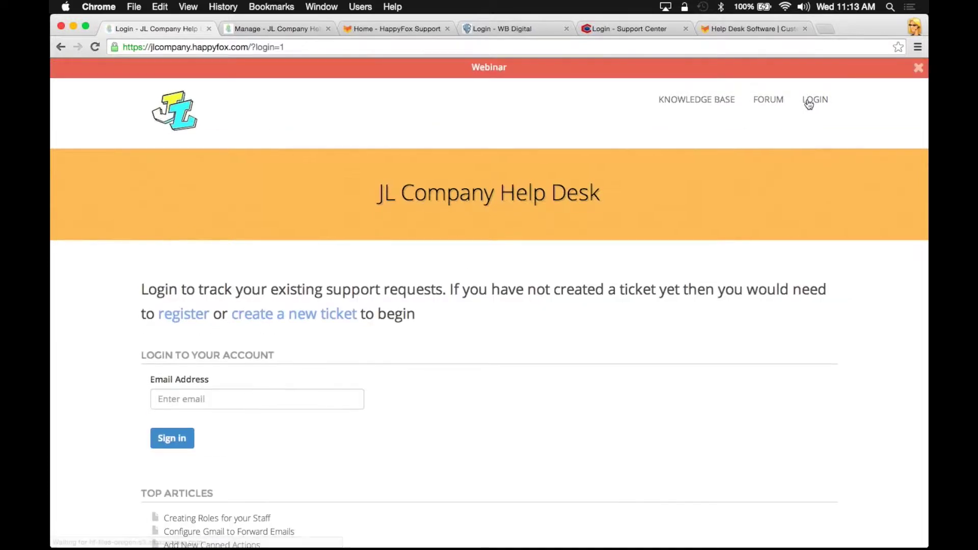
Sign in with the customer's saved e-mail address and open the customer Knowledge Base
click(187, 324)
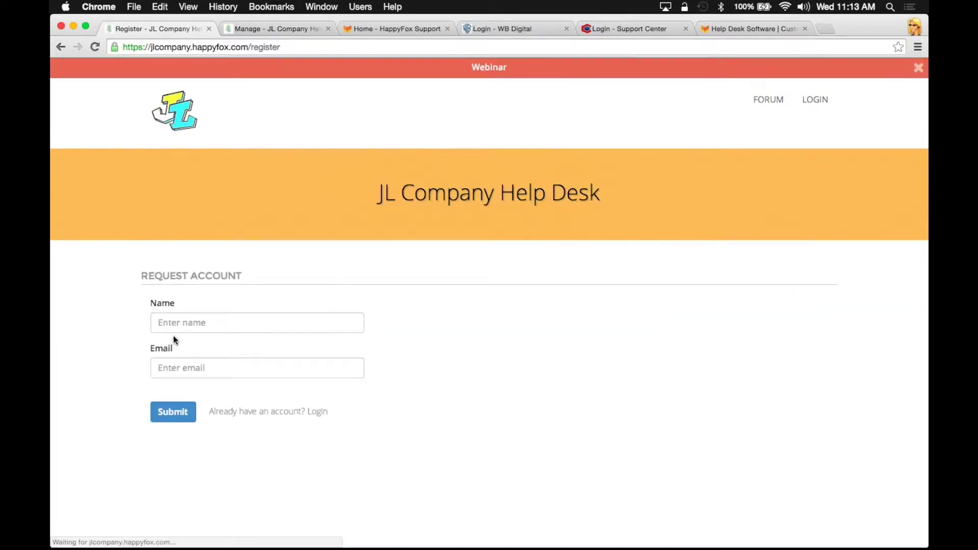
click(814, 99)
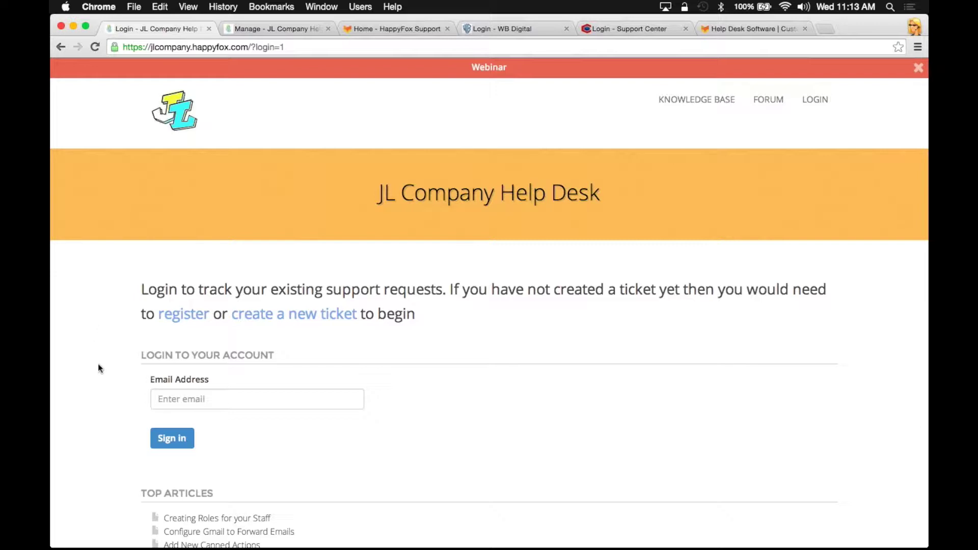
click(176, 399)
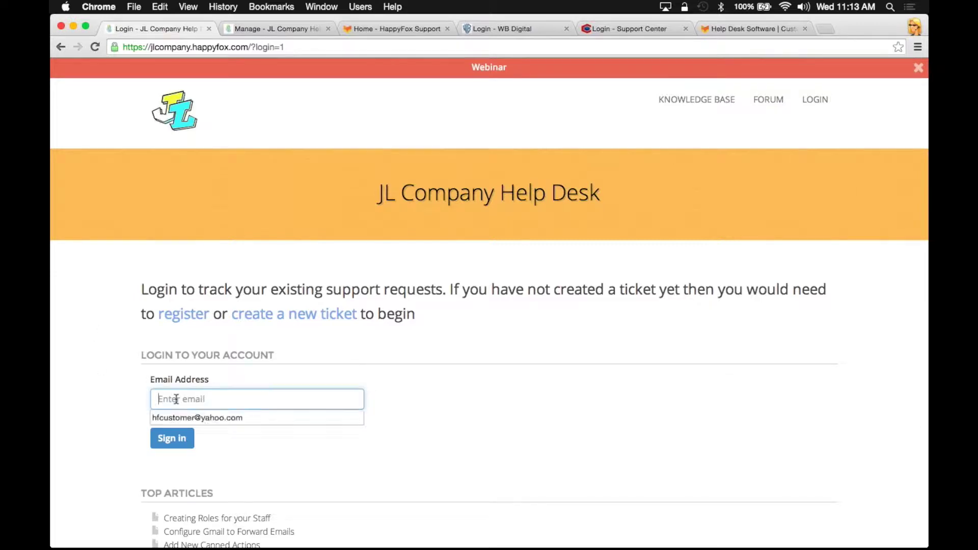
key(Return)
key(Return)
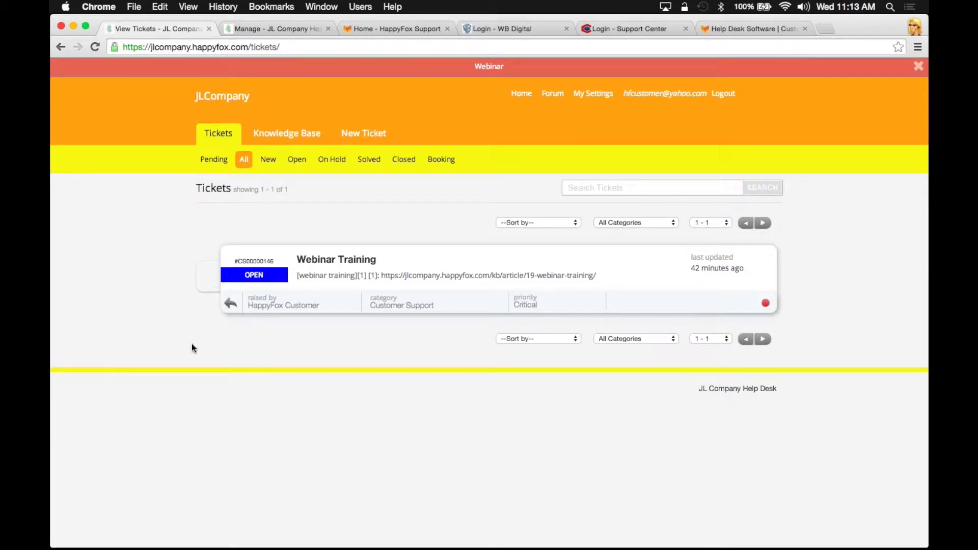
click(291, 135)
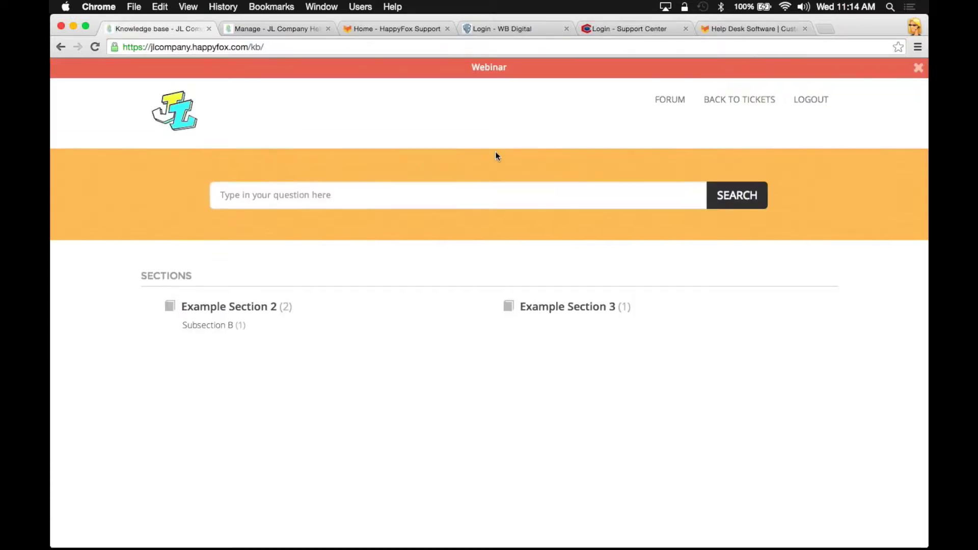
Visit the customer forum, then go back to the customer's ticket list
click(669, 102)
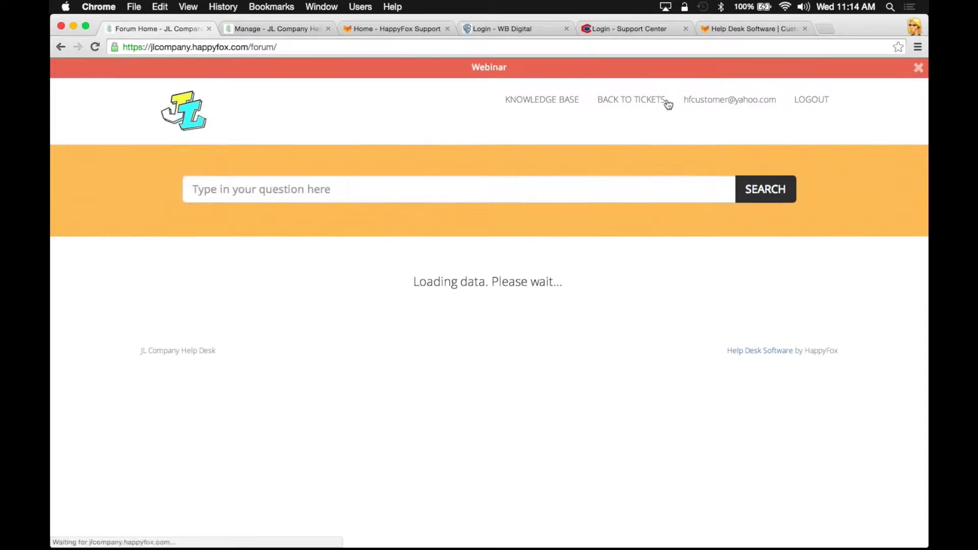
click(631, 99)
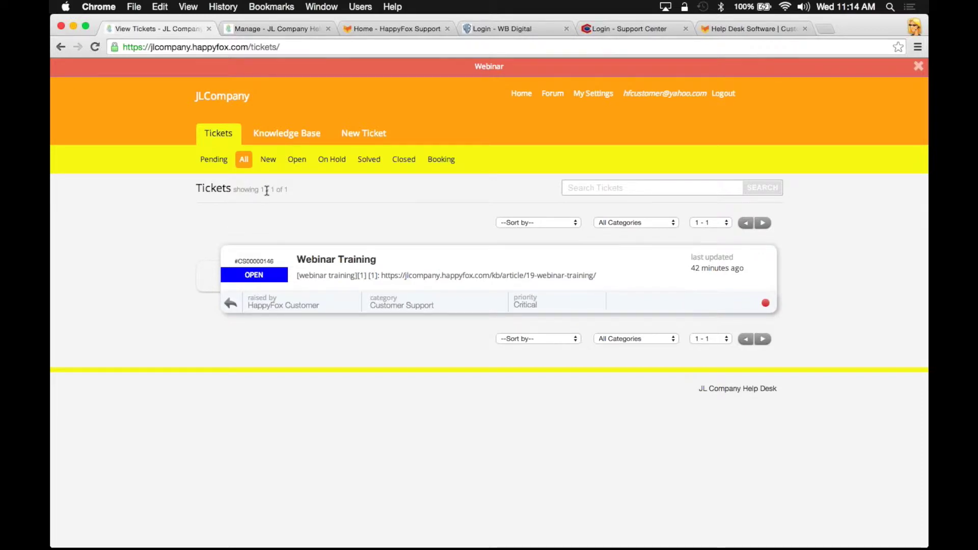
Start a new ticket with Category Customer Support and Priority Urgent
click(364, 137)
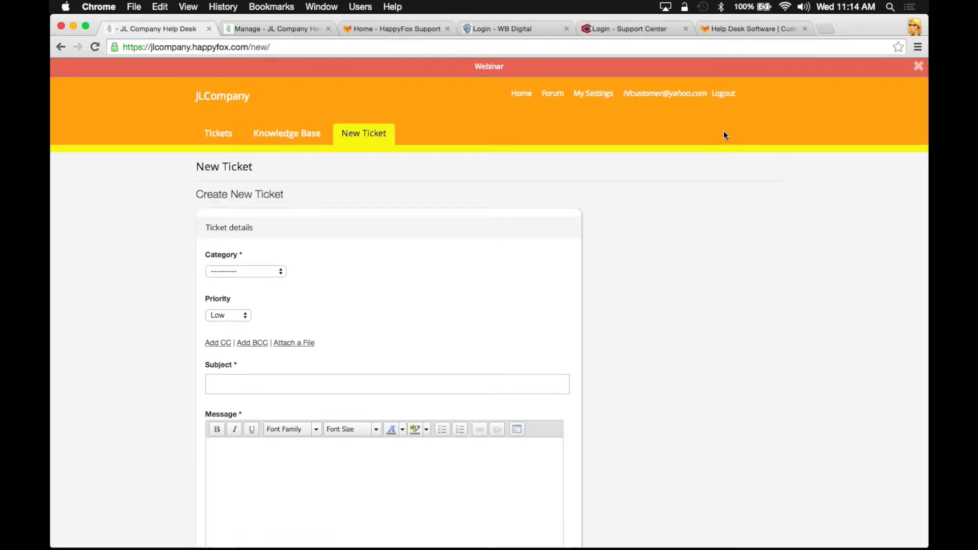
click(227, 275)
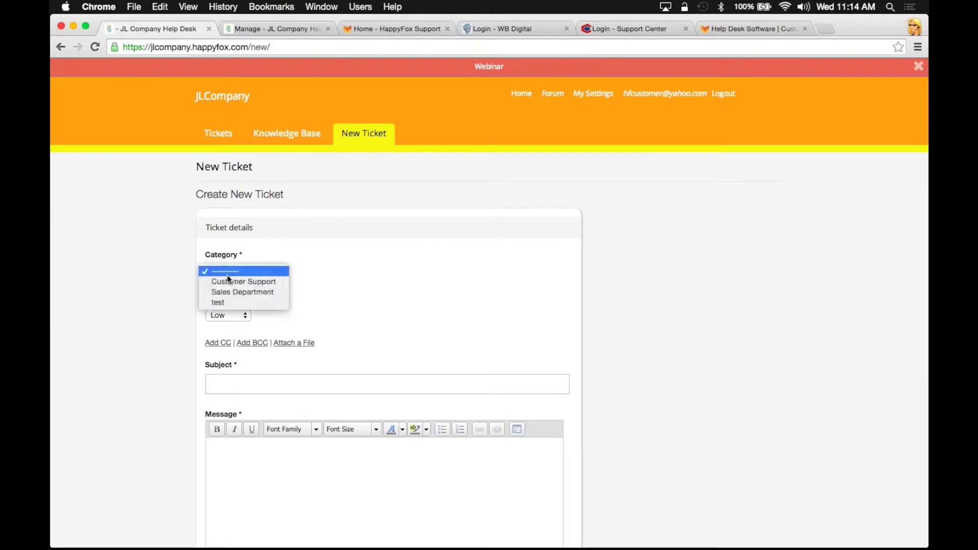
click(263, 282)
click(238, 315)
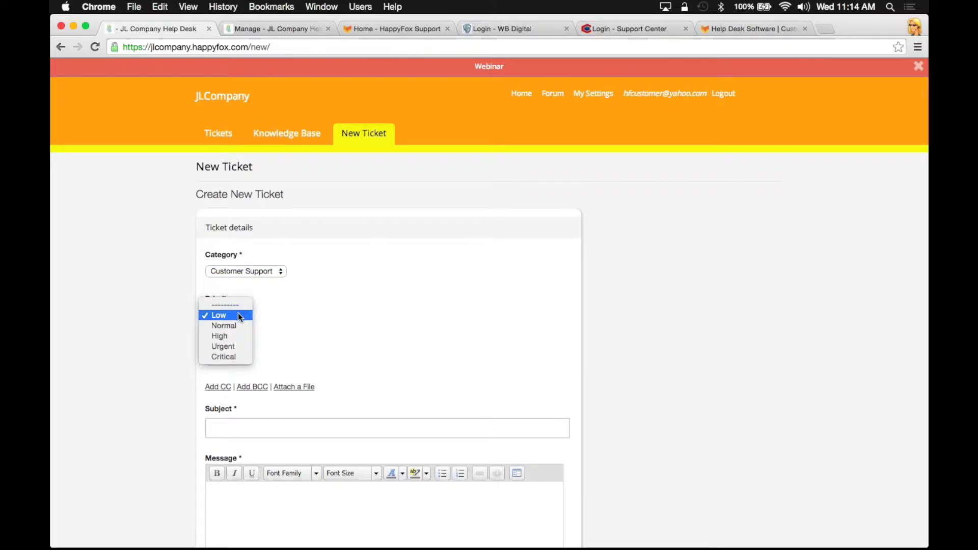
click(236, 346)
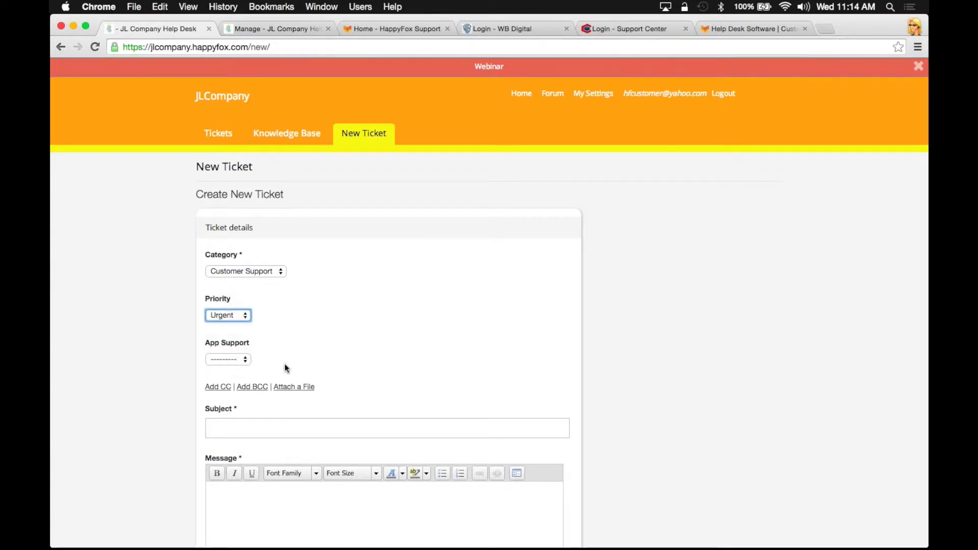
scroll(282, 366, down, 3)
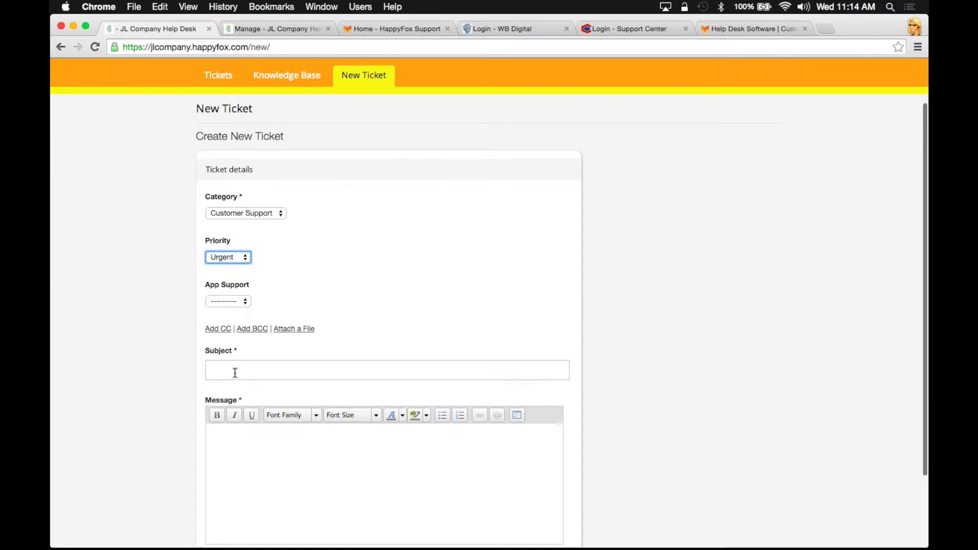
Enter subject 'Webinar test Ticket' with a bold, underlined message, submit, and list Pending tickets
click(233, 373)
scroll(233, 372, down, 2)
text(Tes)
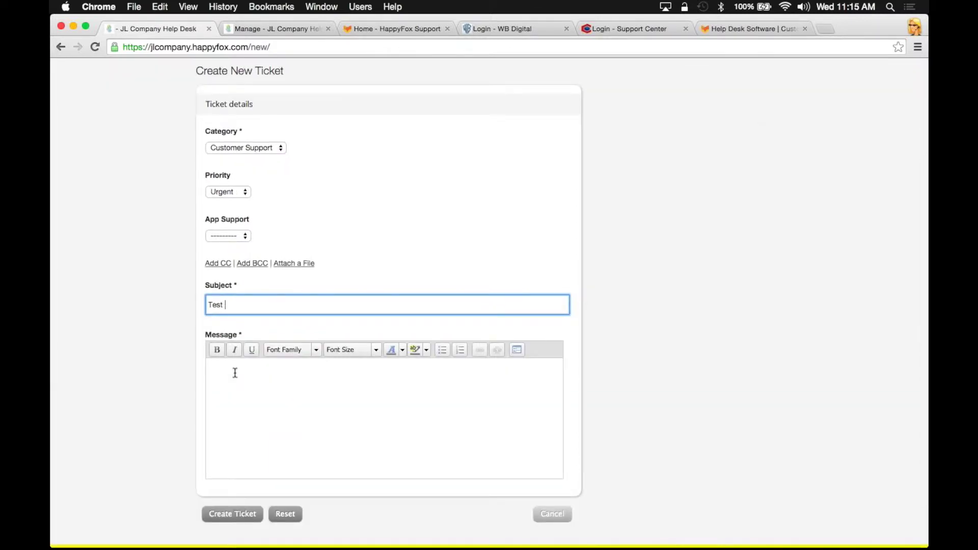
text(t)
key(BackSpace)
key(BackSpace)
key(BackSpace)
key(BackSpace)
text(Webinar test Tick)
click(235, 373)
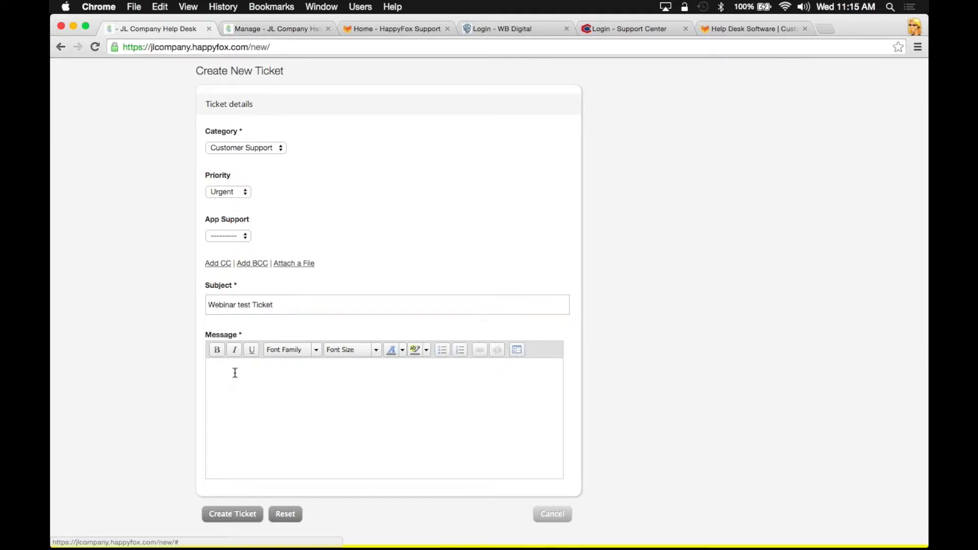
key(super+u)
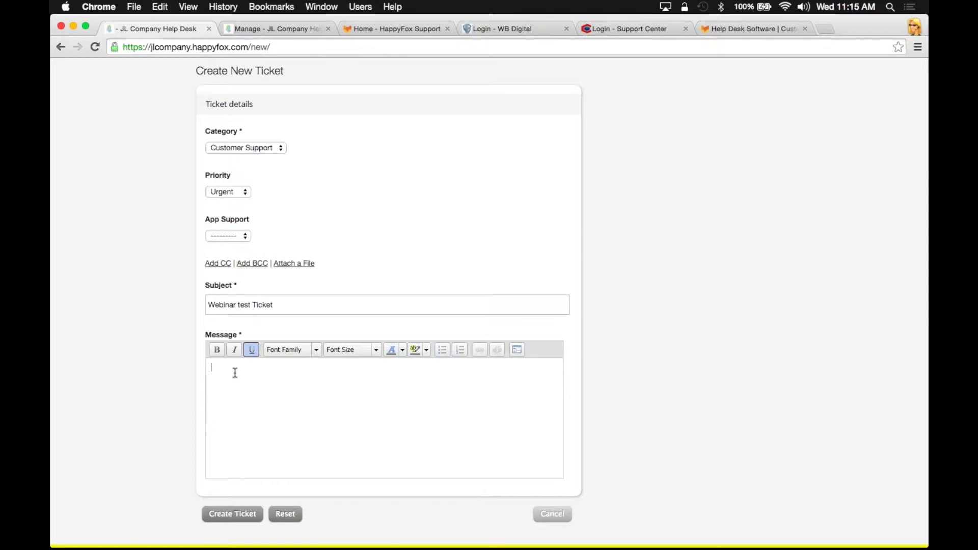
key(super+b)
scroll(140, 402, down, 1)
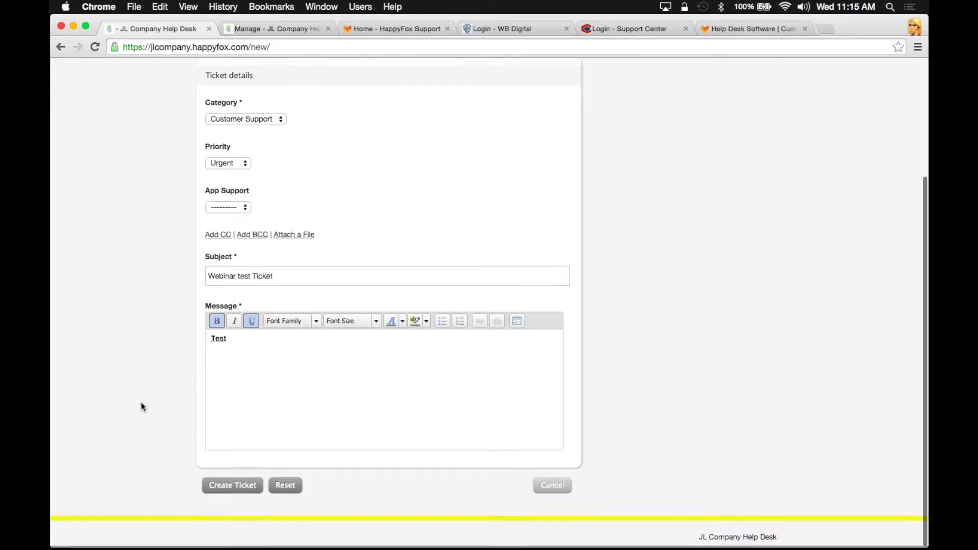
click(220, 490)
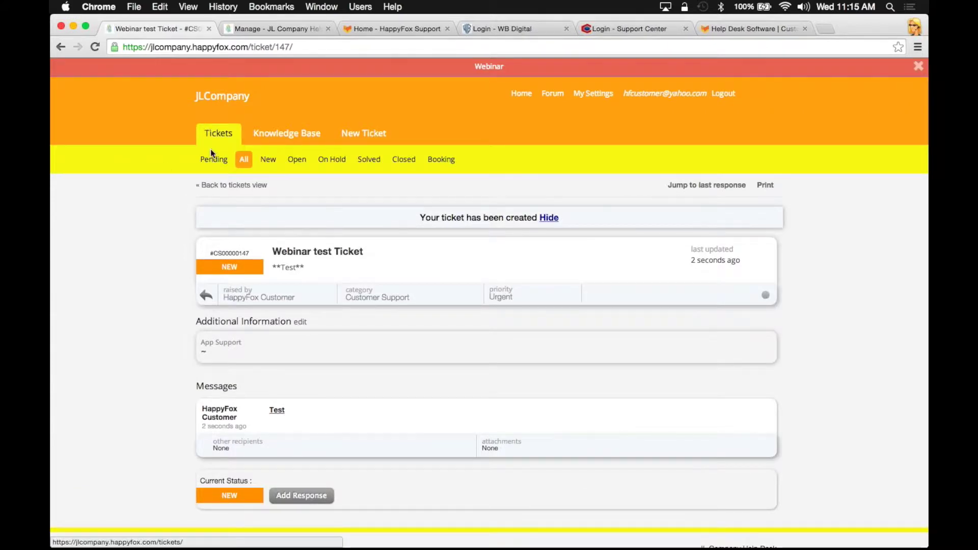
click(210, 151)
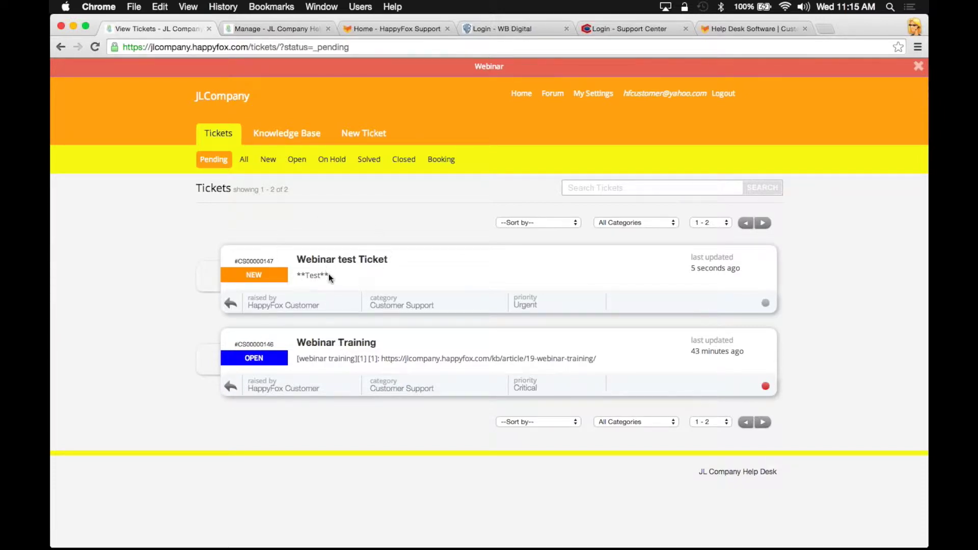
Check the staff Pending queue for the new Webinar test Ticket, then return to the presentation
click(256, 29)
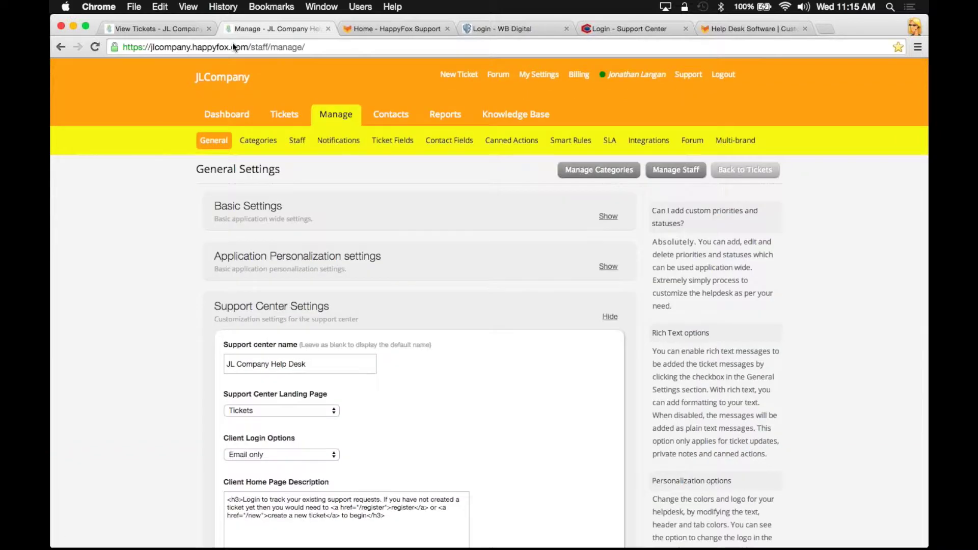
click(284, 114)
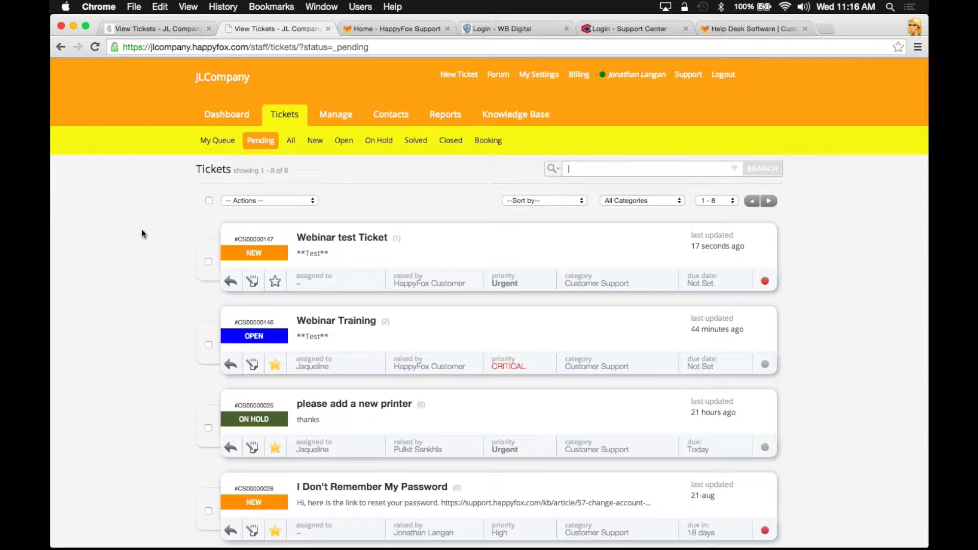
key(super+Tab)
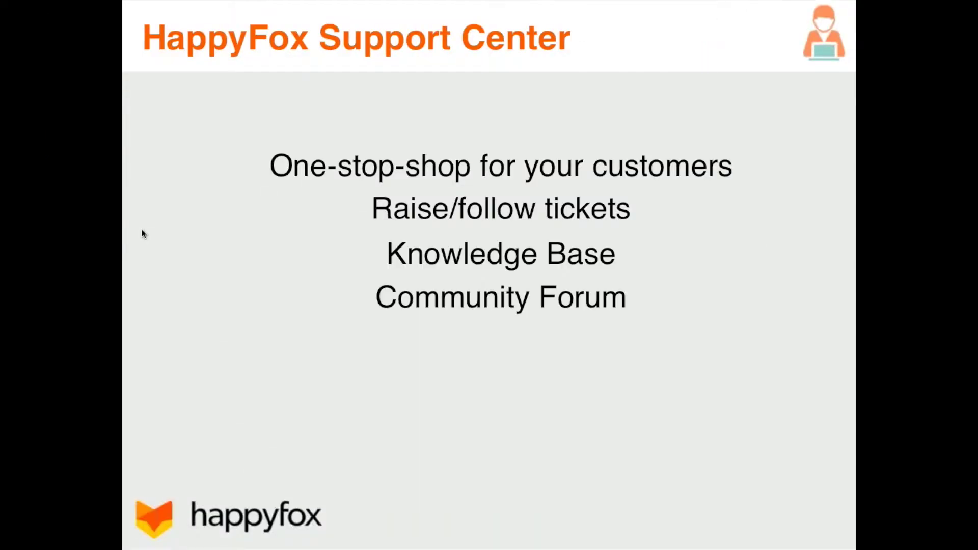
Advance the Knowledge Base slide through Social Sharing and KB Analytics to the demo slide
key(Right)
key(Right)
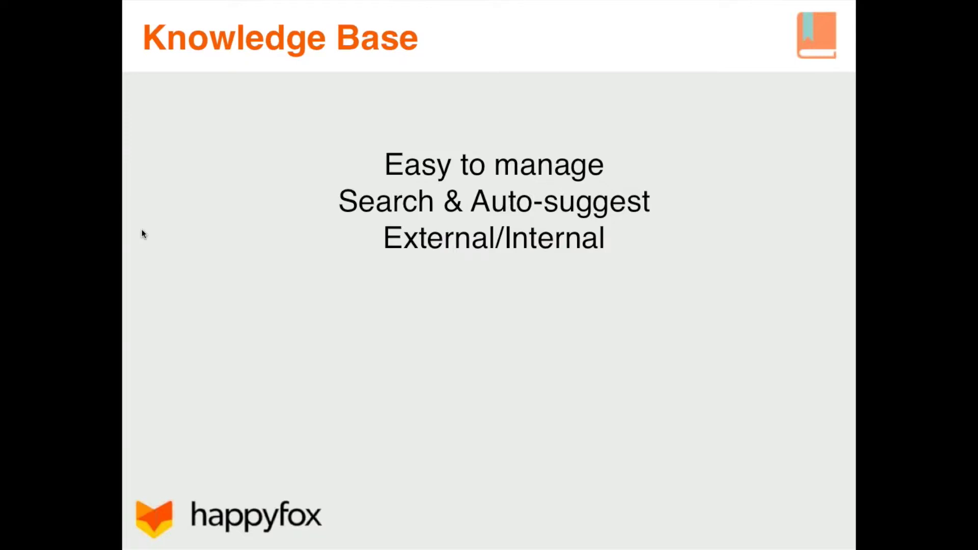
key(Right)
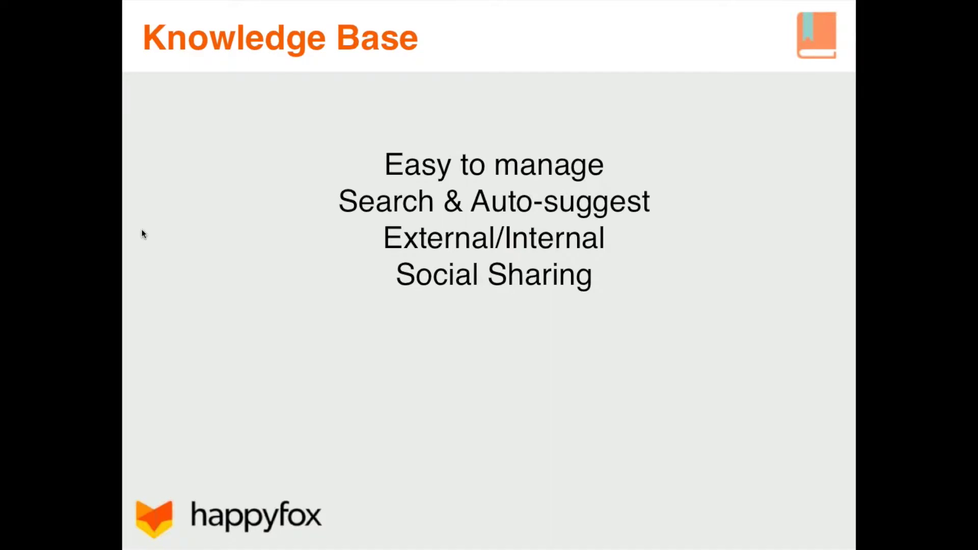
key(Right)
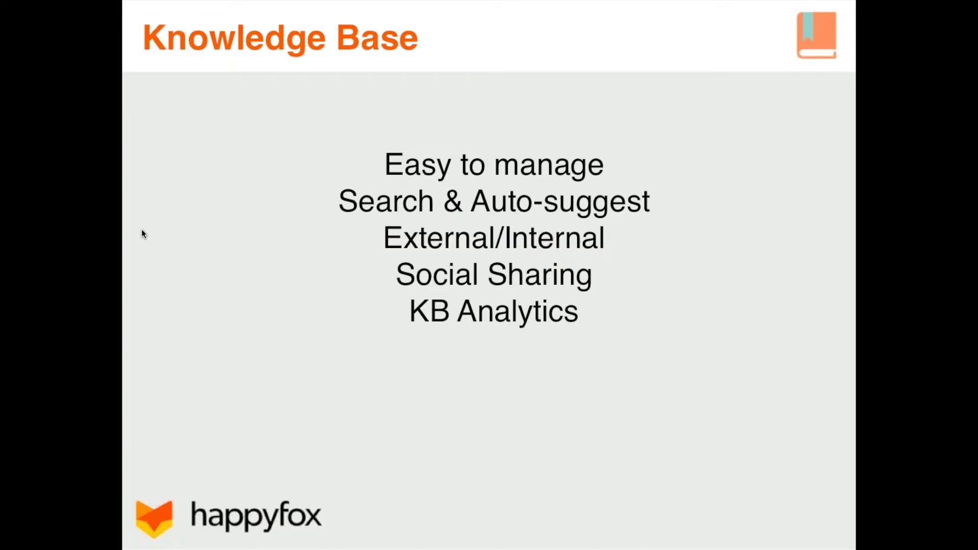
click(143, 235)
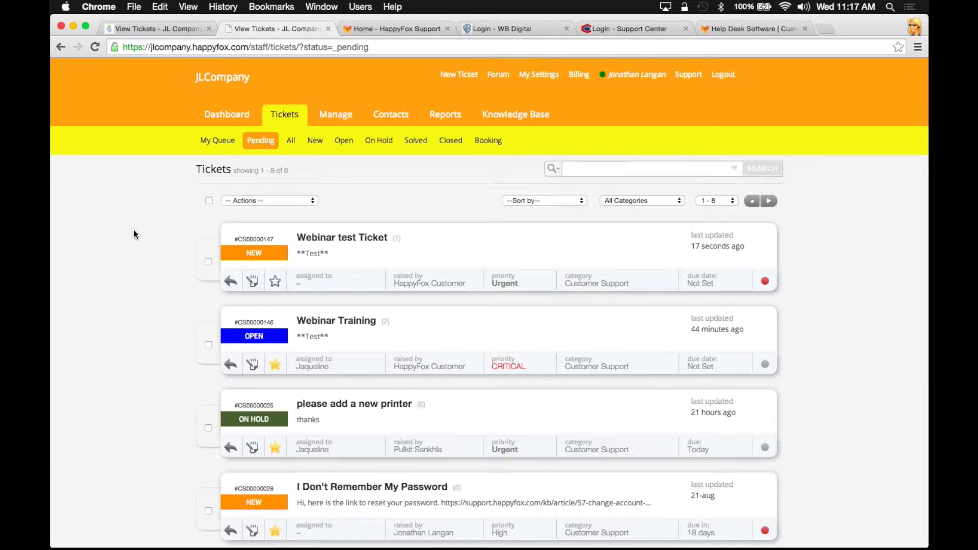
On the public HappyFox Support Center home, search 'forgot' to get suggested password articles
click(392, 28)
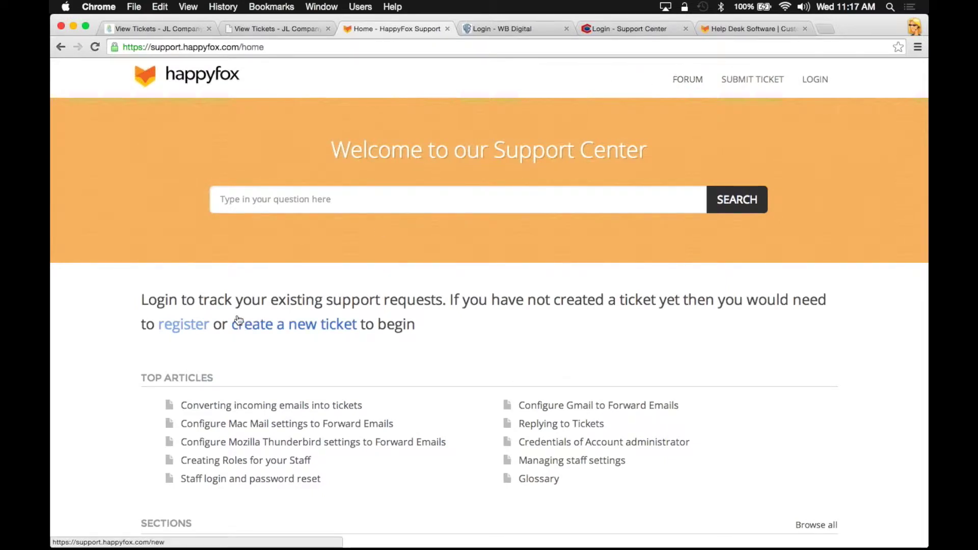
scroll(100, 429, down, 1)
scroll(100, 425, down, 5)
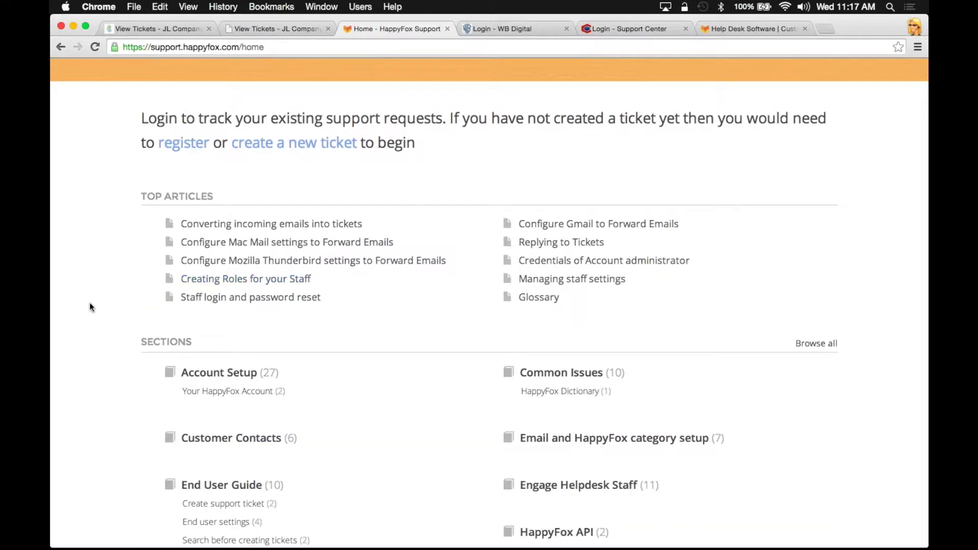
scroll(90, 306, up, 5)
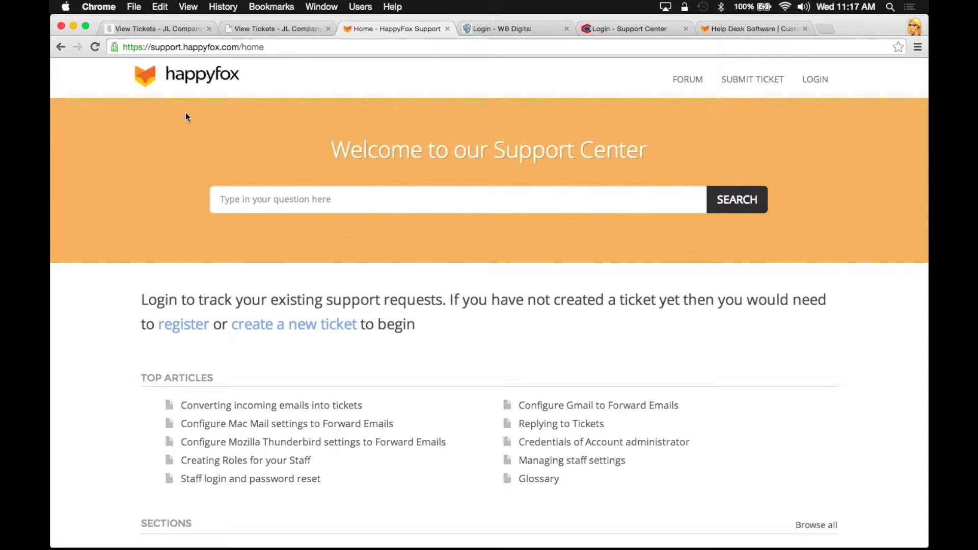
click(235, 200)
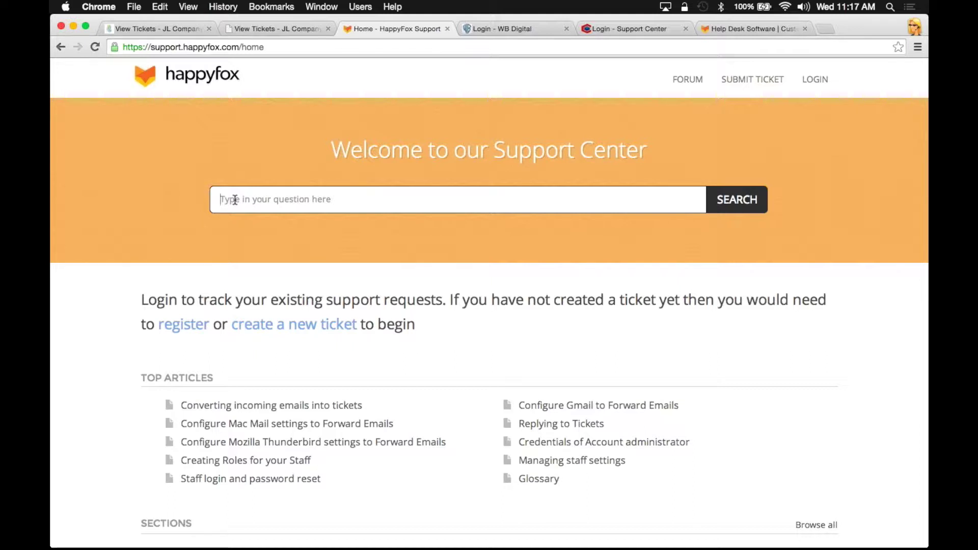
text(forgot)
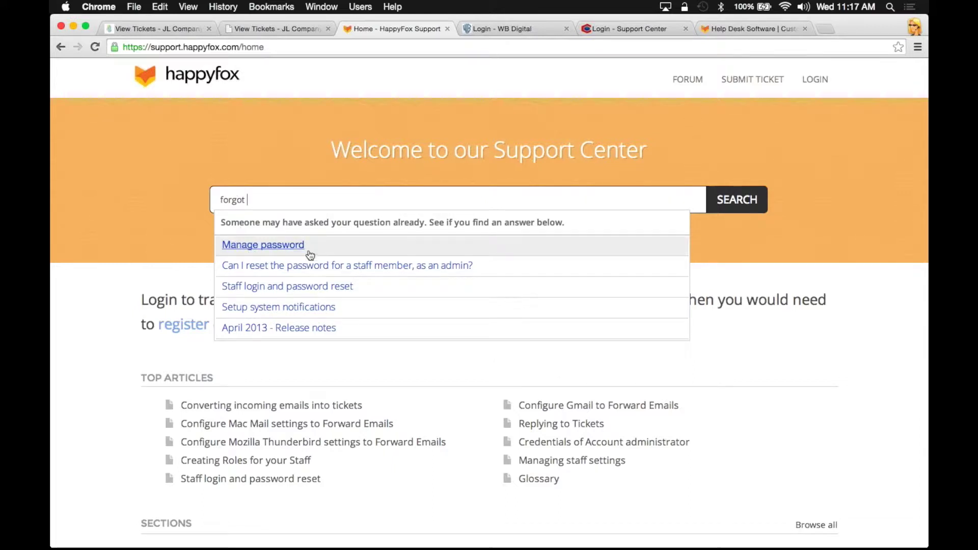
click(270, 247)
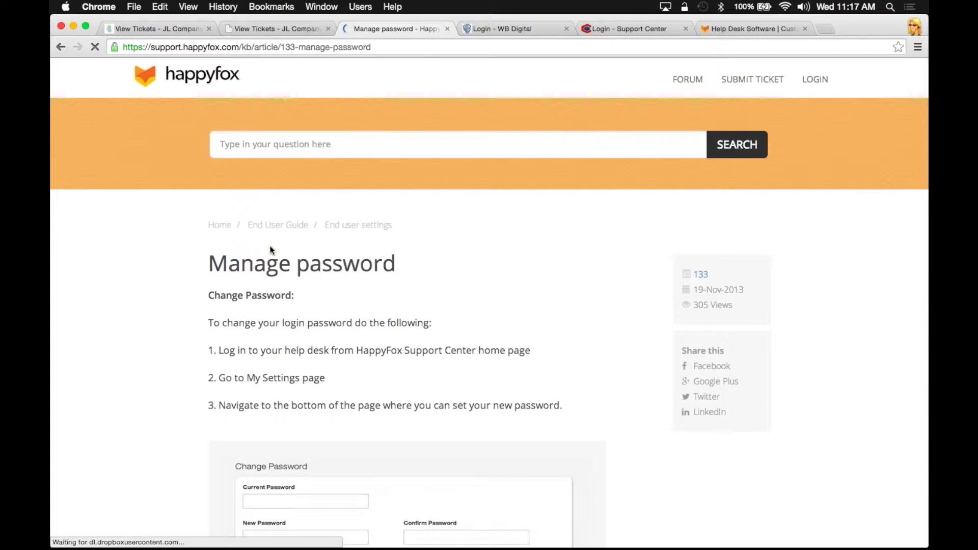
scroll(168, 270, down, 3)
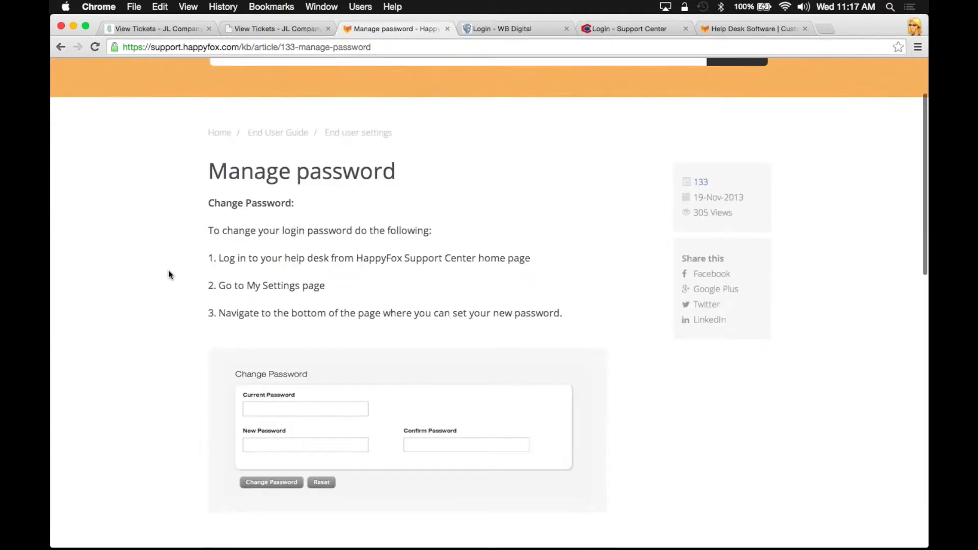
scroll(169, 275, down, 1)
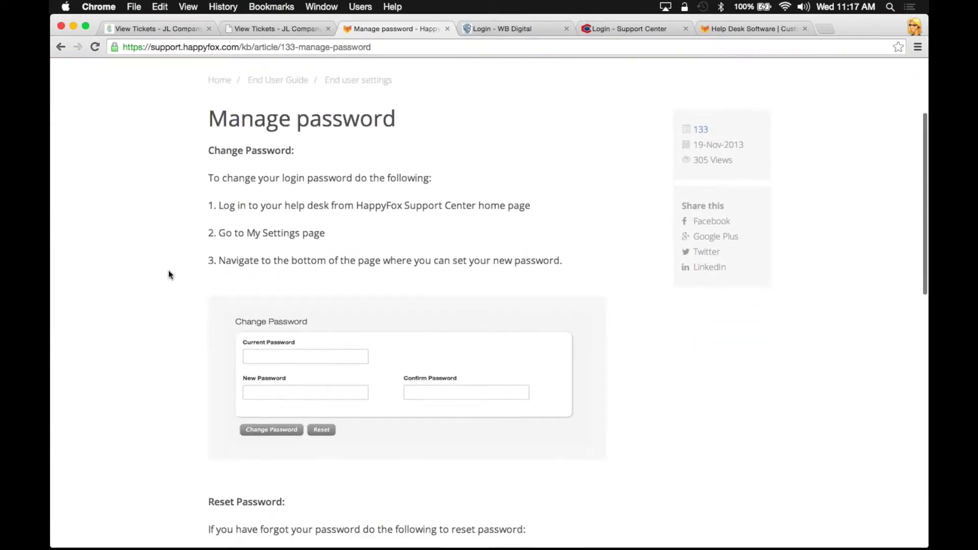
scroll(168, 275, up, 3)
scroll(165, 237, down, 3)
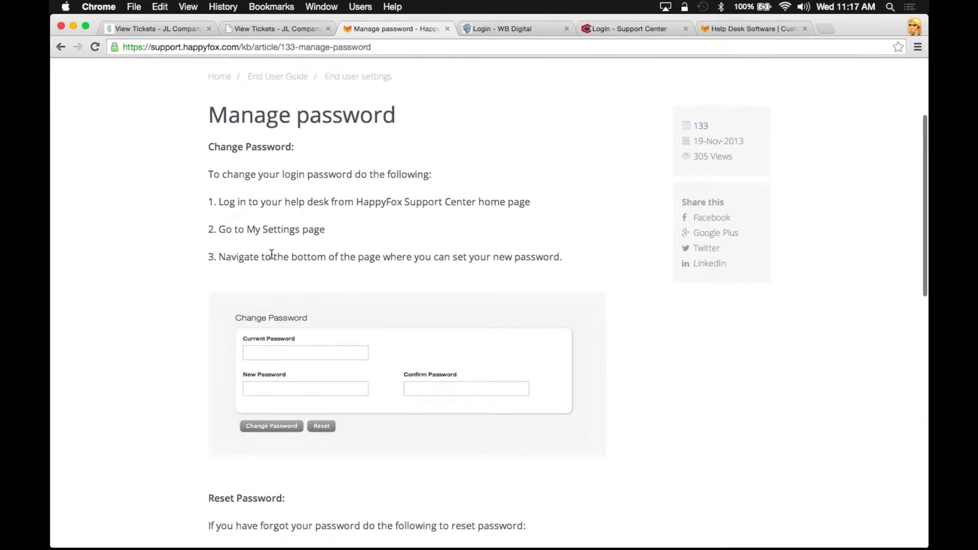
scroll(202, 331, down, 2)
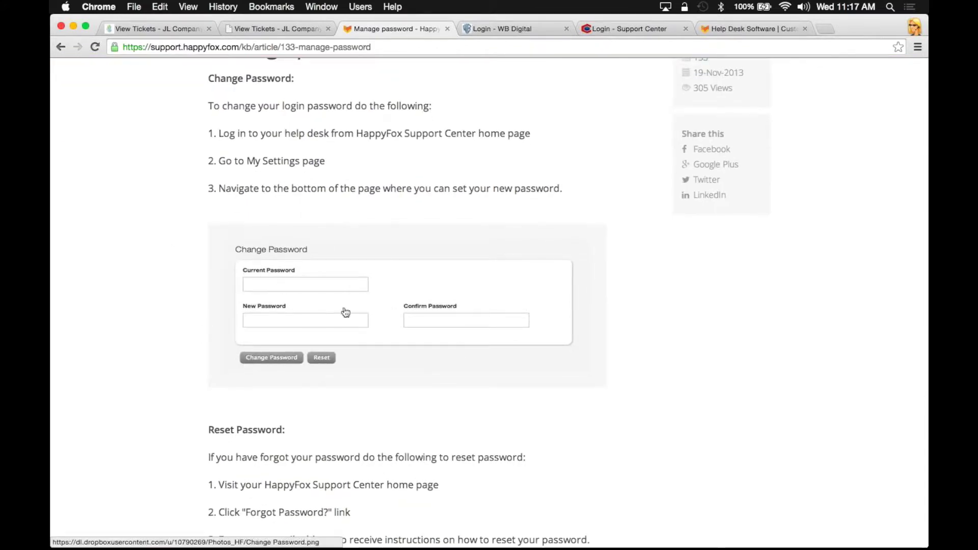
scroll(159, 293, down, 4)
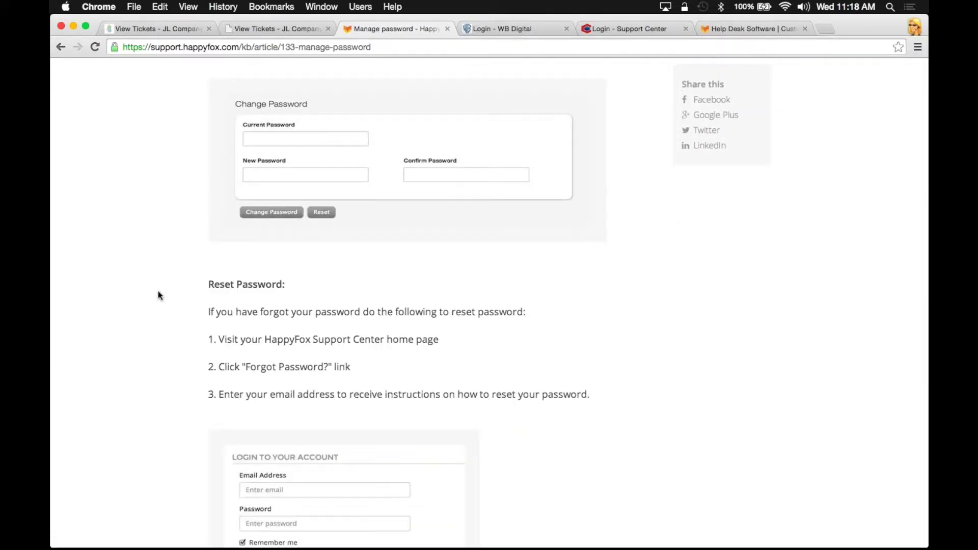
scroll(158, 292, down, 3)
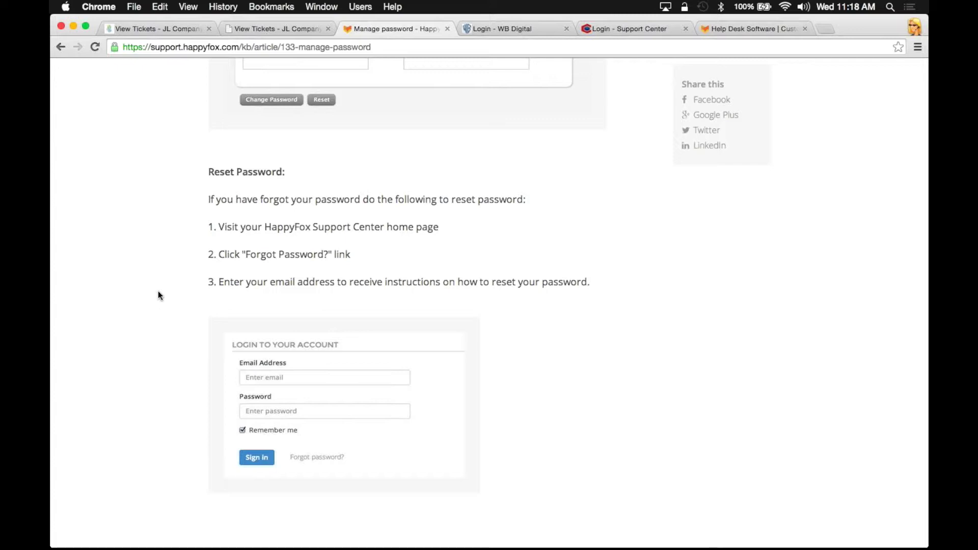
scroll(158, 292, down, 1)
scroll(158, 294, down, 3)
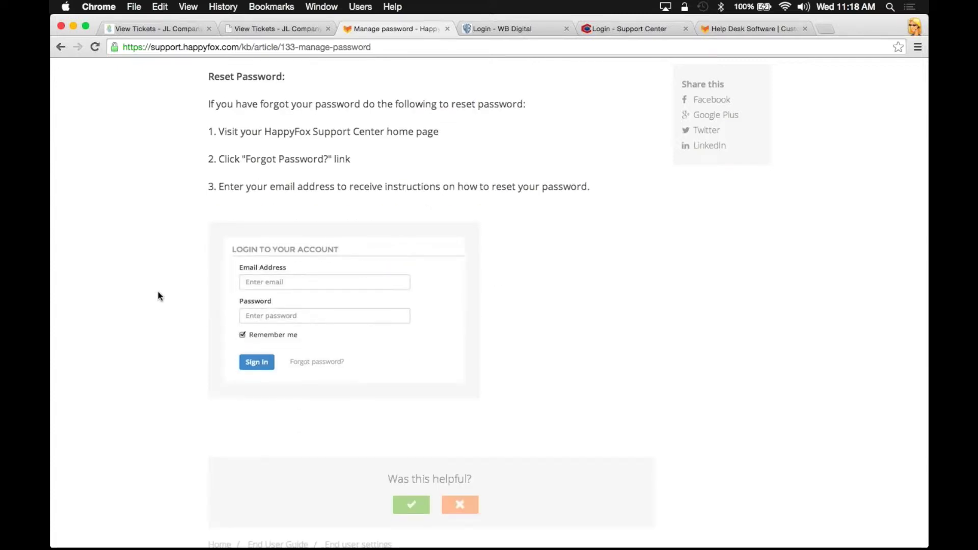
scroll(159, 293, up, 2)
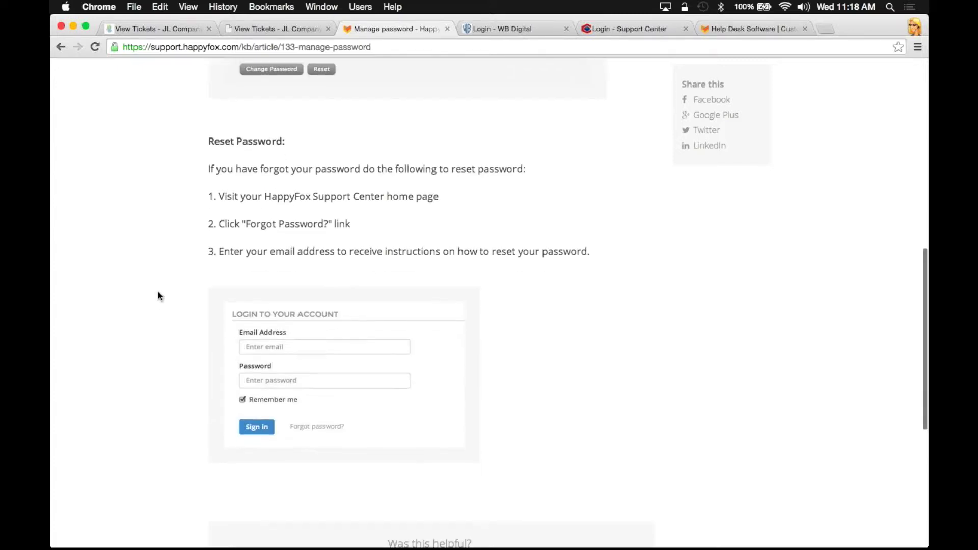
scroll(158, 296, down, 4)
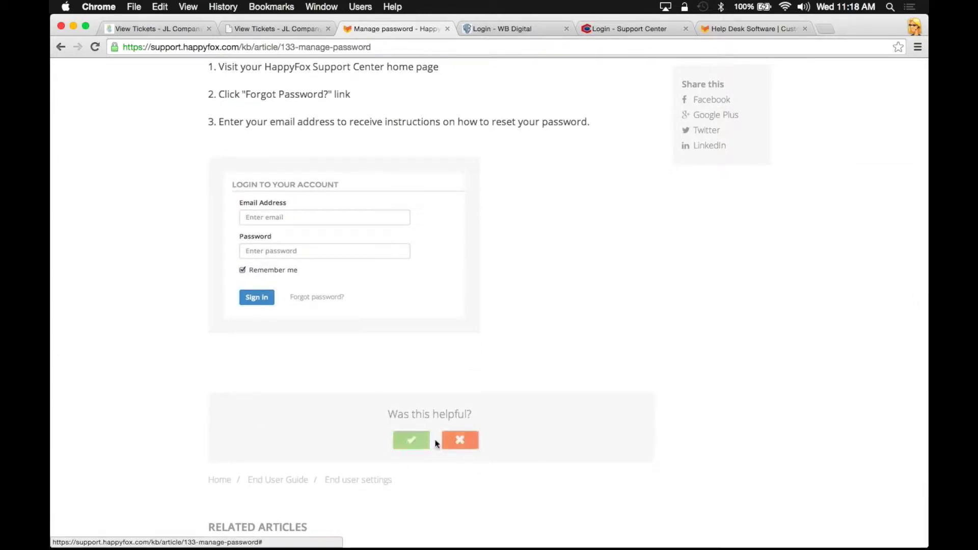
scroll(234, 369, down, 5)
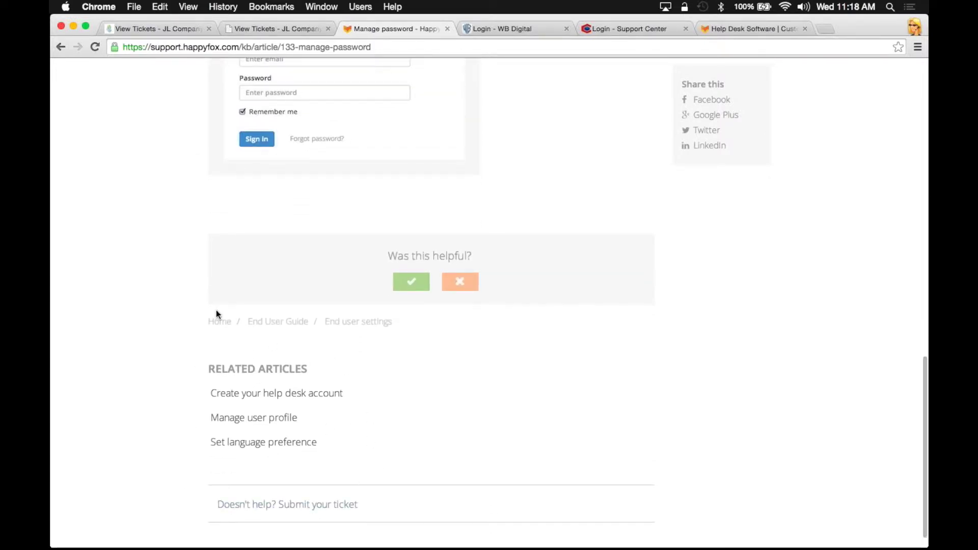
scroll(149, 383, down, 2)
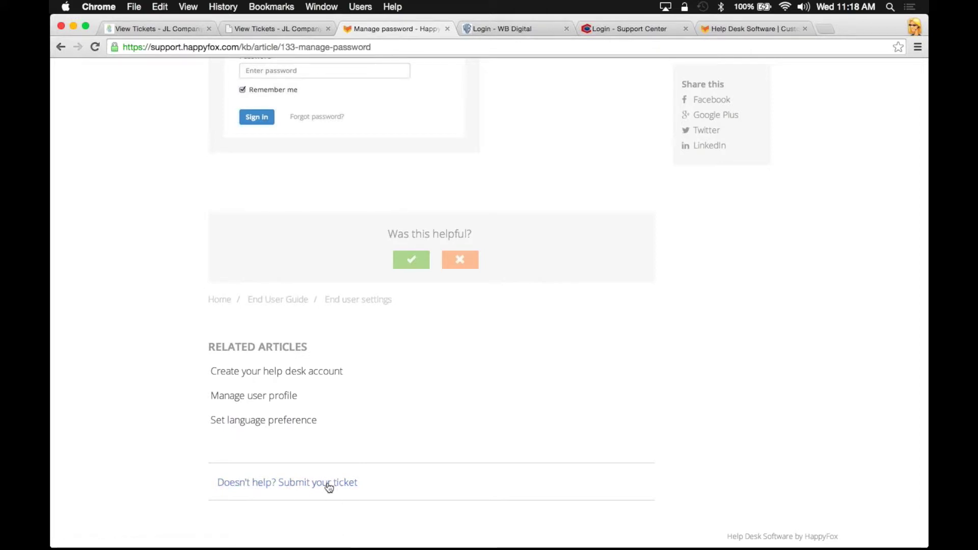
scroll(603, 415, up, 5)
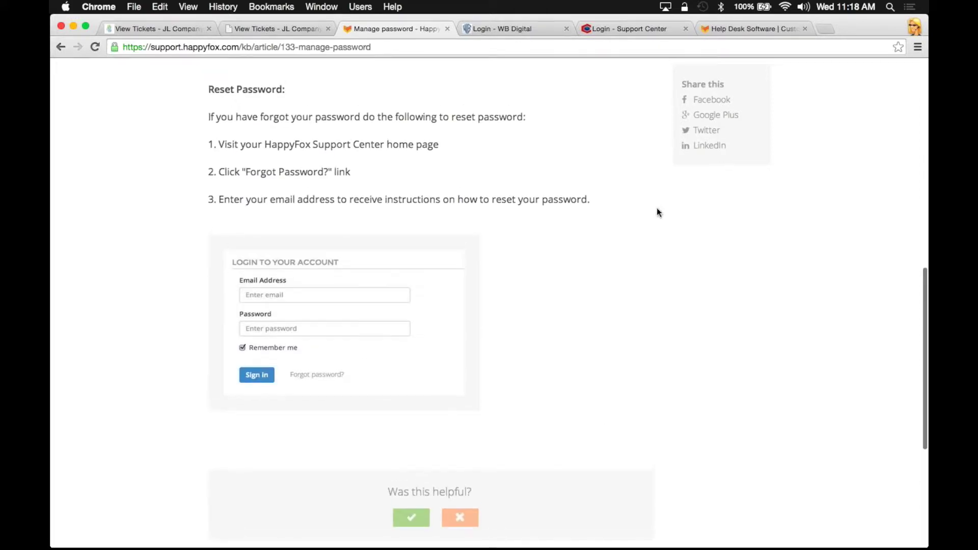
click(715, 143)
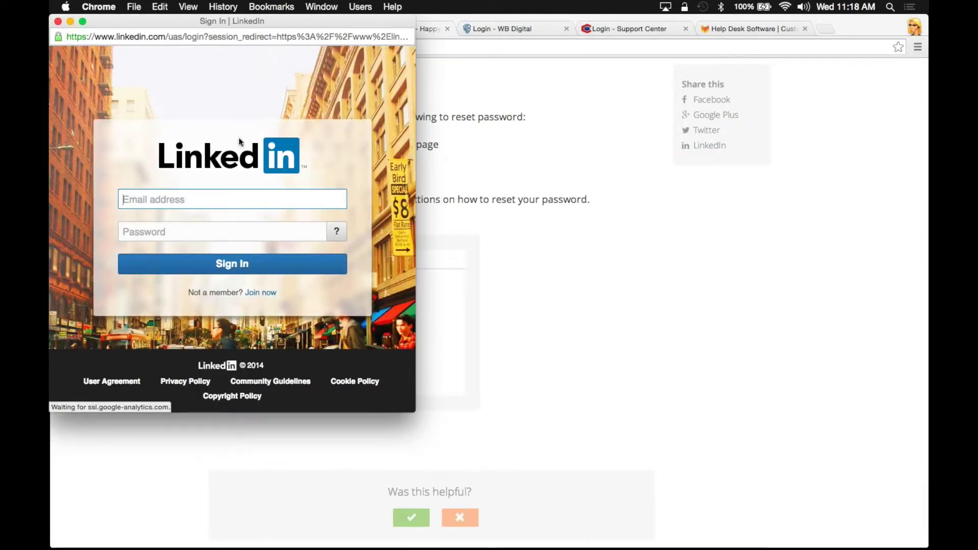
click(58, 22)
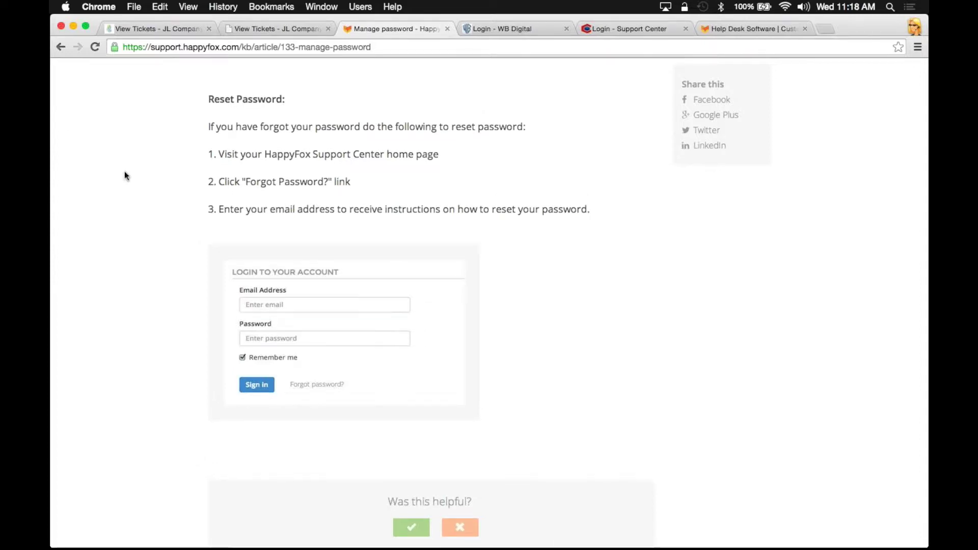
scroll(124, 171, up, 5)
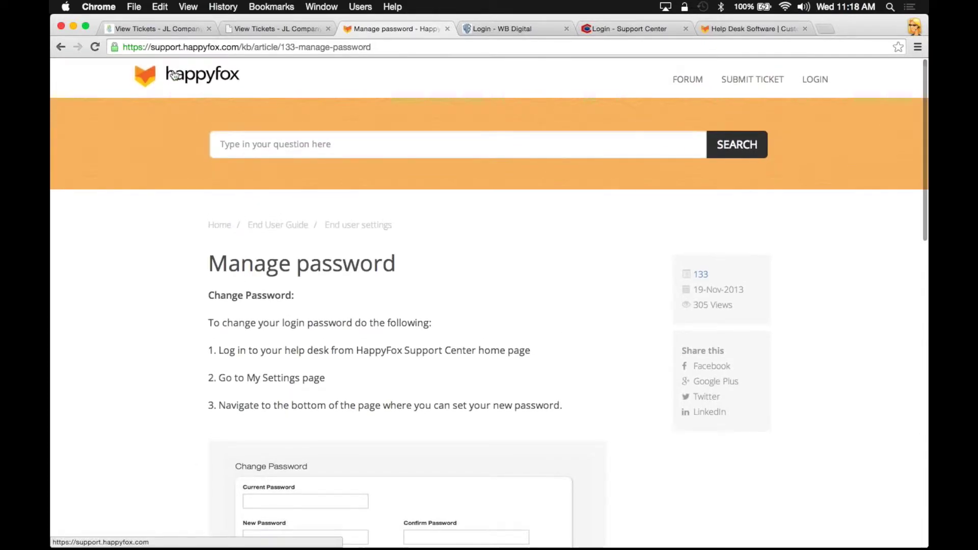
click(173, 75)
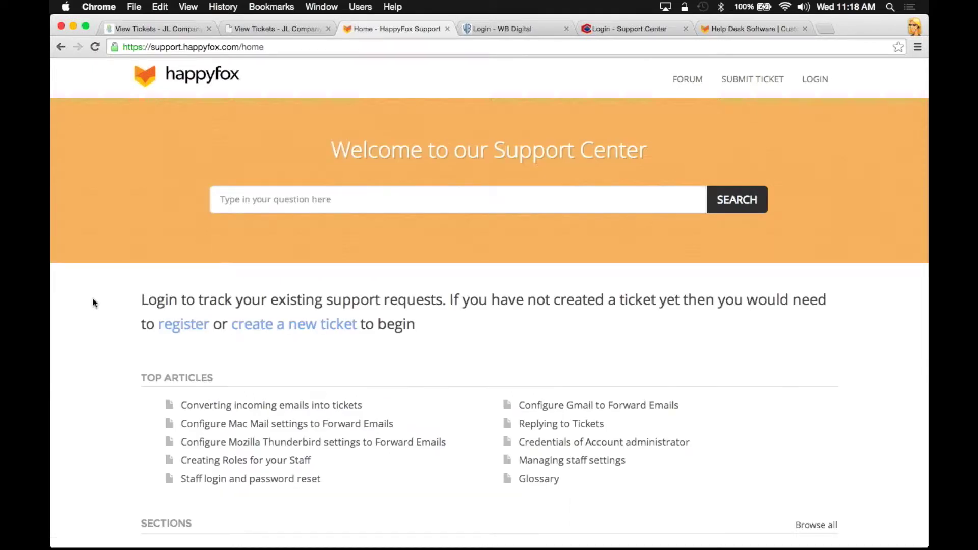
Scroll down the support center home page to Sections and open Account Setup
scroll(93, 312, down, 3)
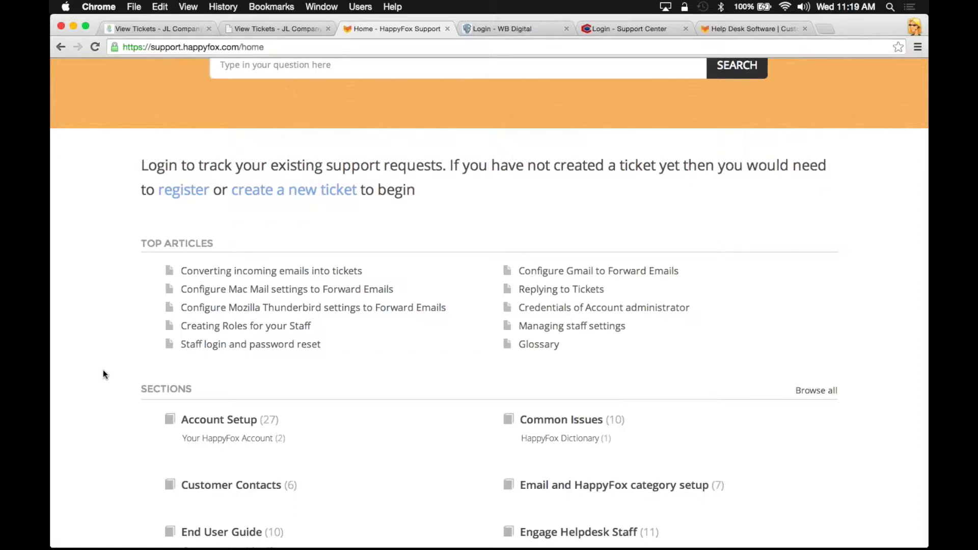
scroll(90, 460, down, 3)
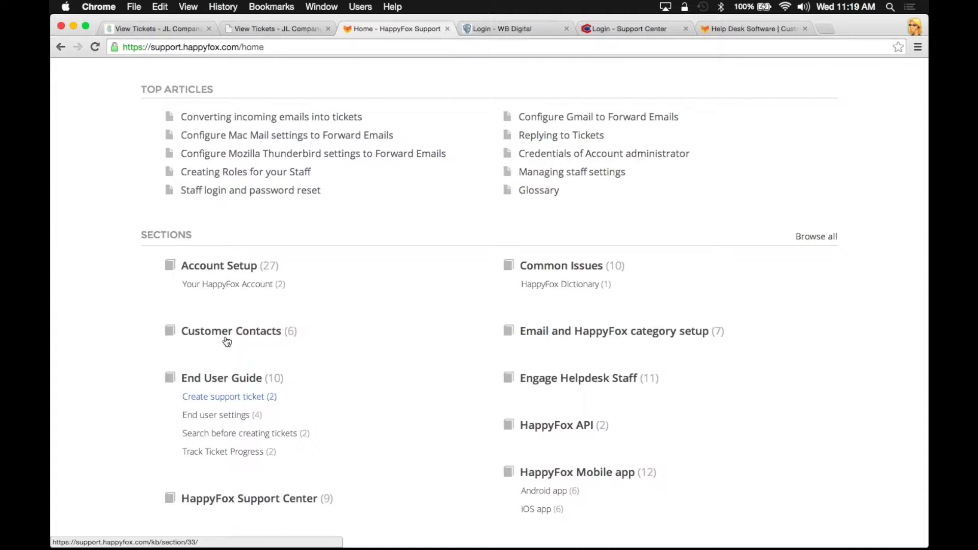
click(202, 267)
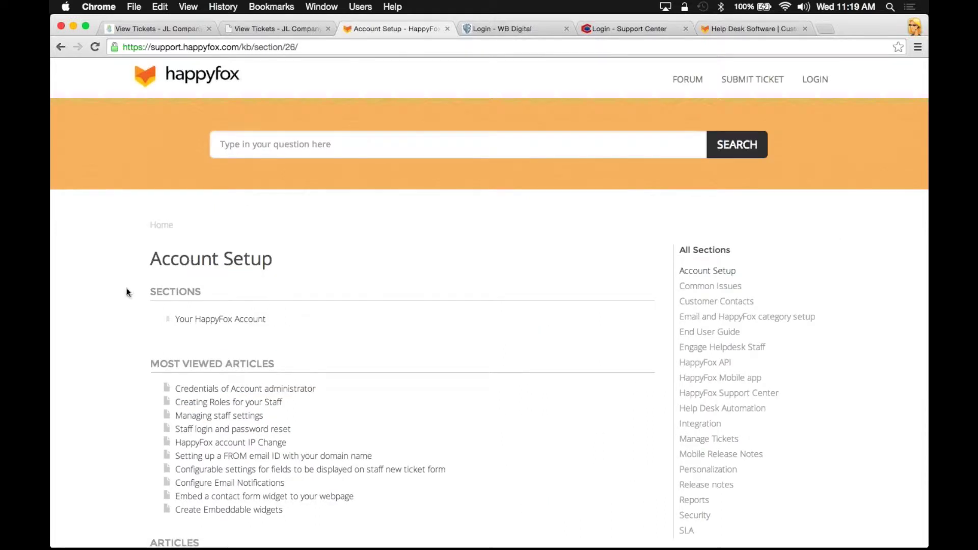
Review the Account Setup articles list, then go back to the JLCompany pending tickets tab
scroll(143, 398, down, 3)
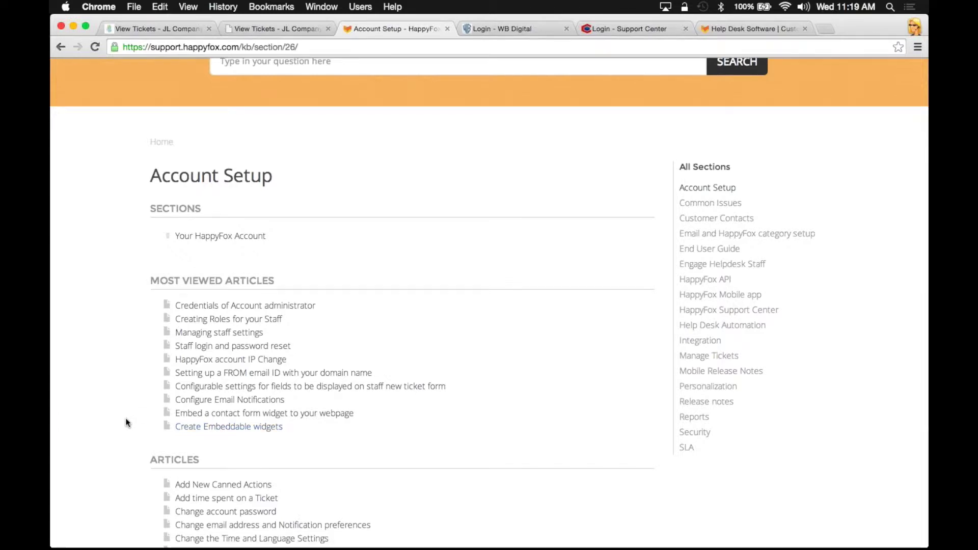
scroll(179, 514, down, 2)
scroll(150, 443, down, 5)
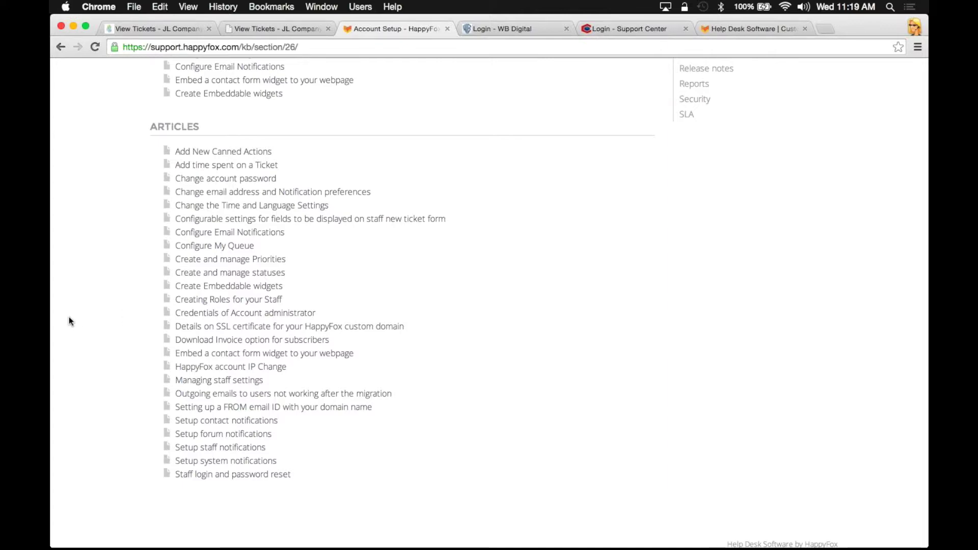
scroll(69, 318, up, 10)
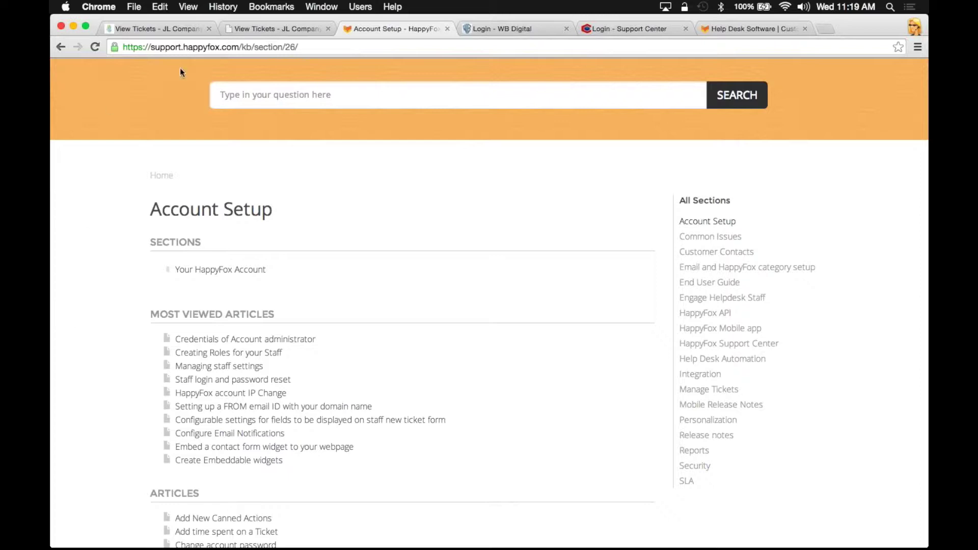
click(249, 30)
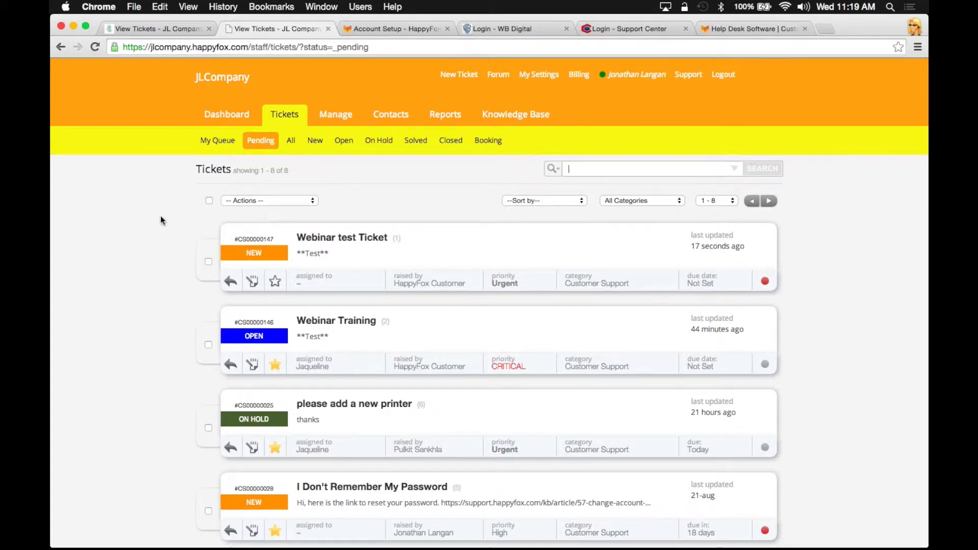
Show the staff Knowledge Base Sections page listing Example Sections 1–3 and Subsection B
click(490, 115)
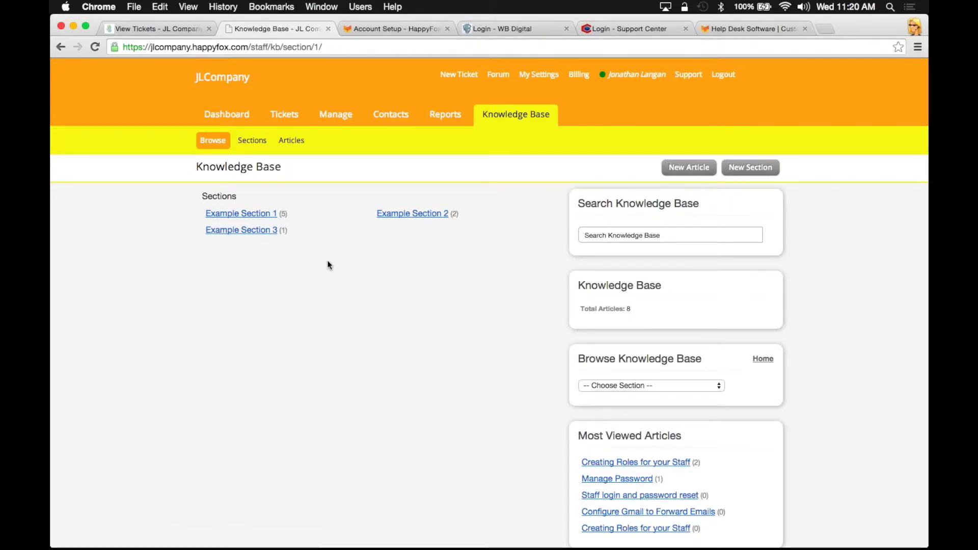
click(254, 141)
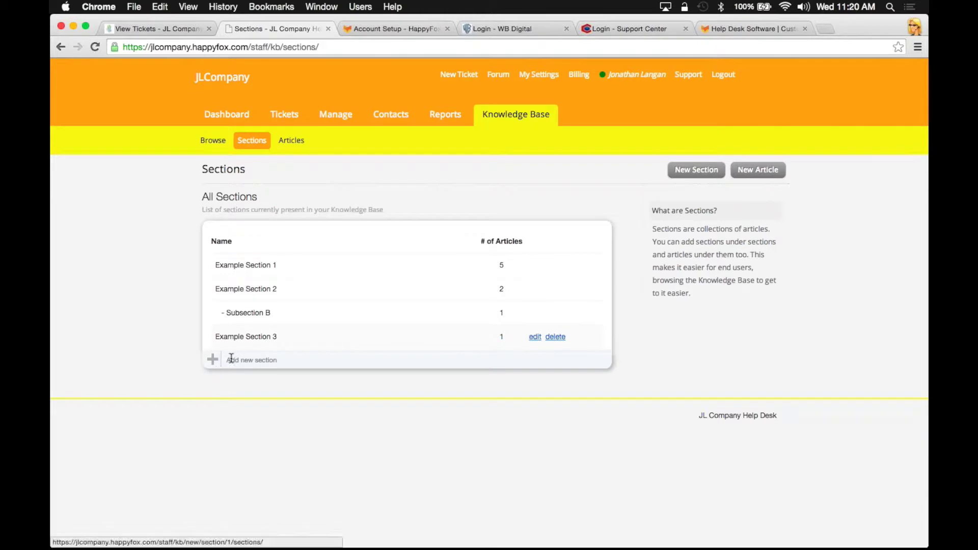
Start a new knowledge base section named Webinar Training, leaving the parent section empty
click(216, 360)
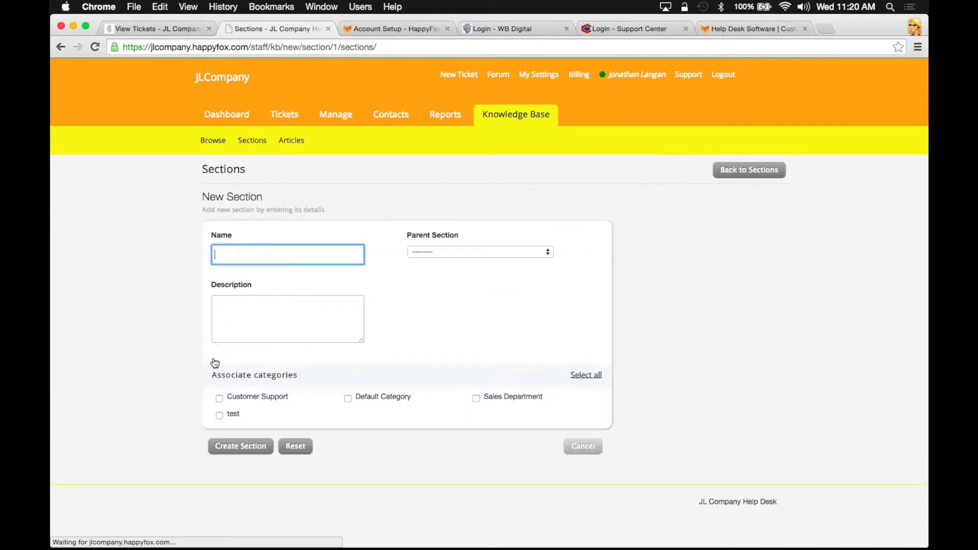
text(Web)
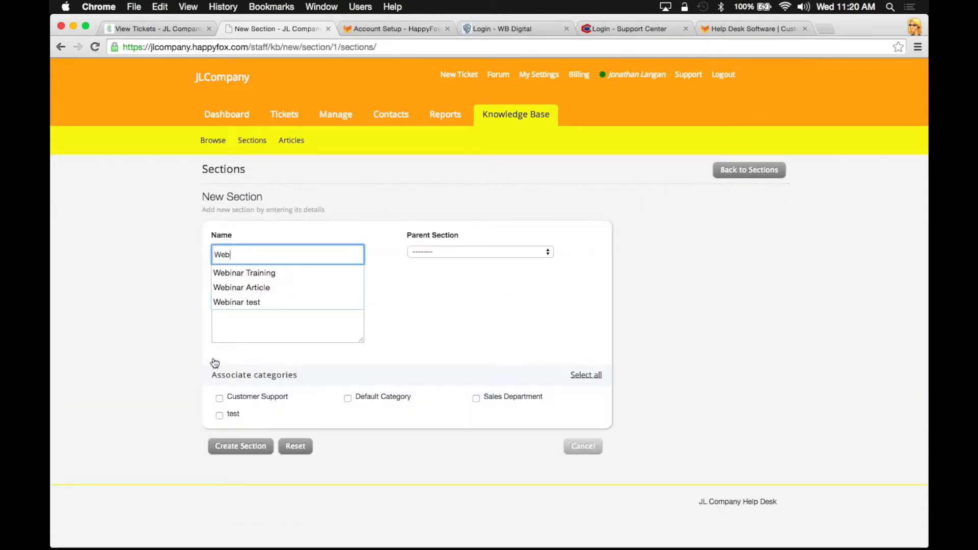
key(Down)
key(Return)
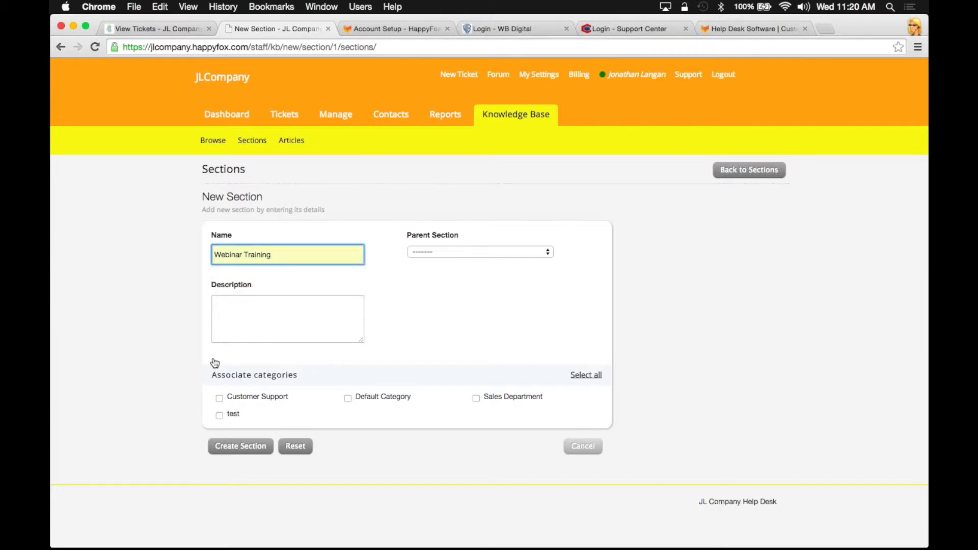
key(Tab)
key(space)
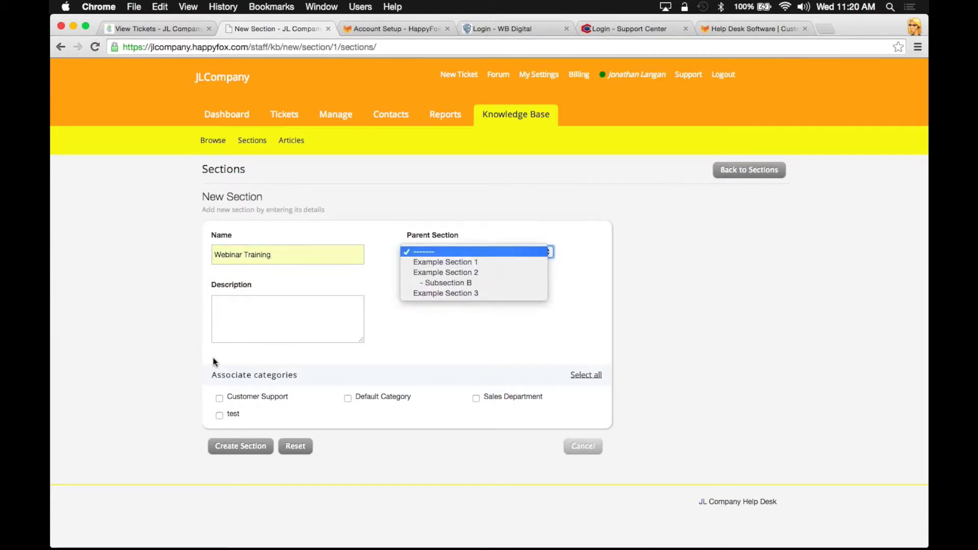
key(Down)
key(Down)
key(Down)
key(Down)
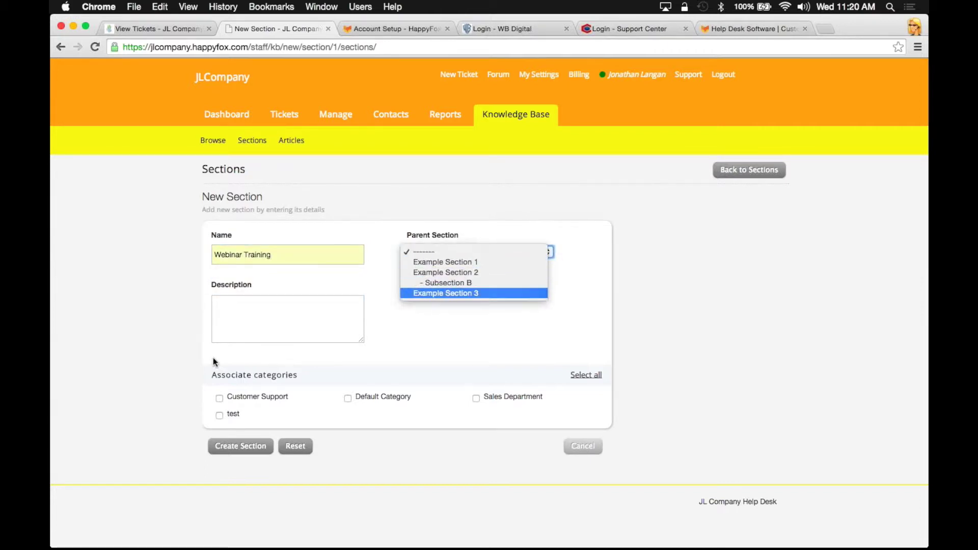
key(Up)
key(Up)
key(Up)
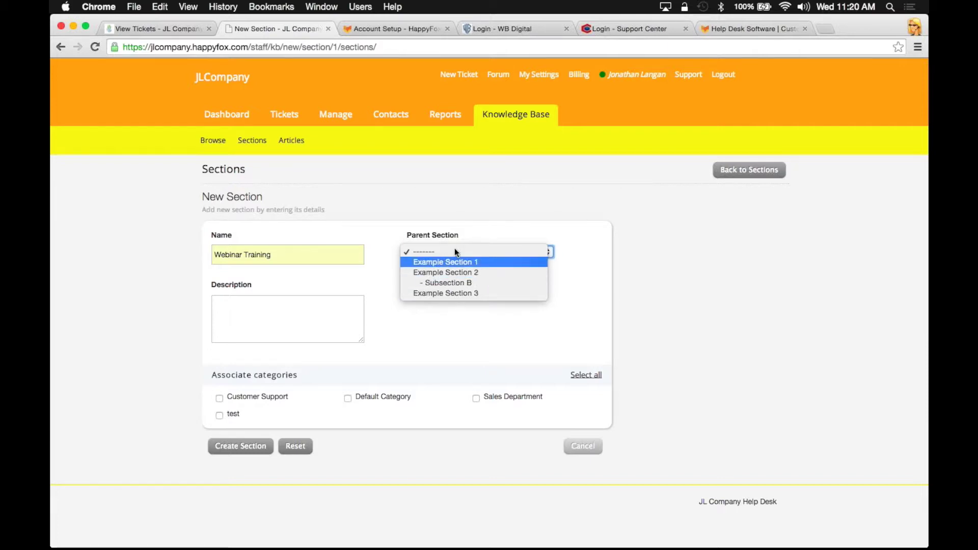
click(454, 252)
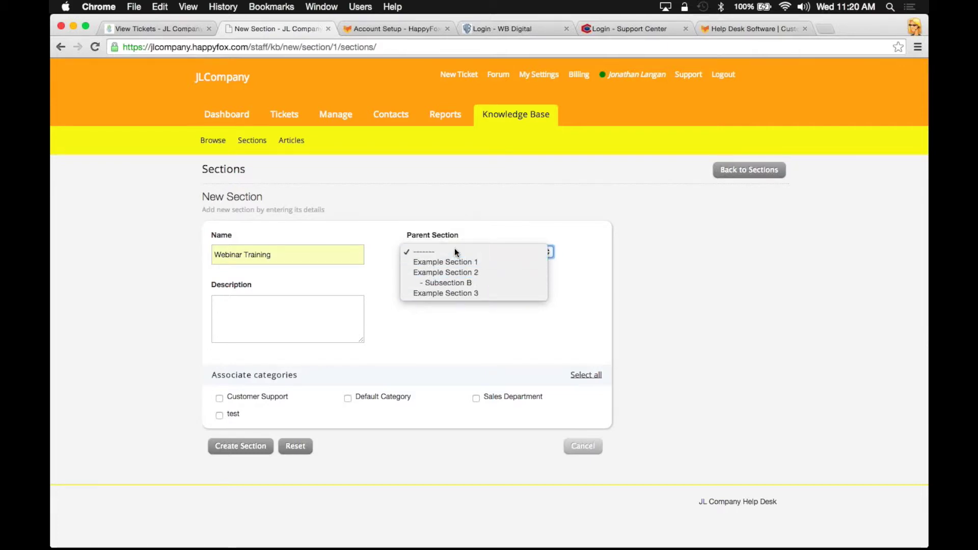
Link all categories except Default Category and create the Webinar Training section
click(271, 336)
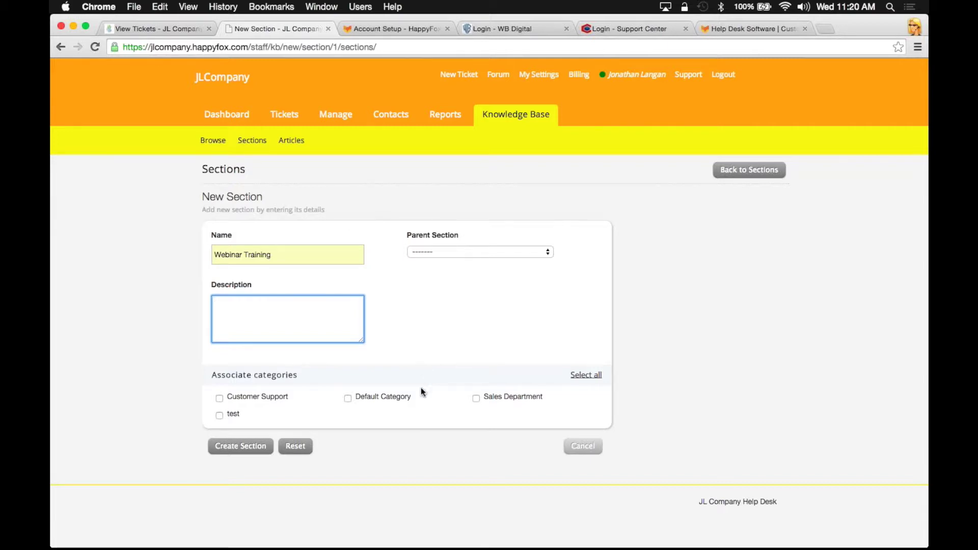
click(581, 378)
click(345, 399)
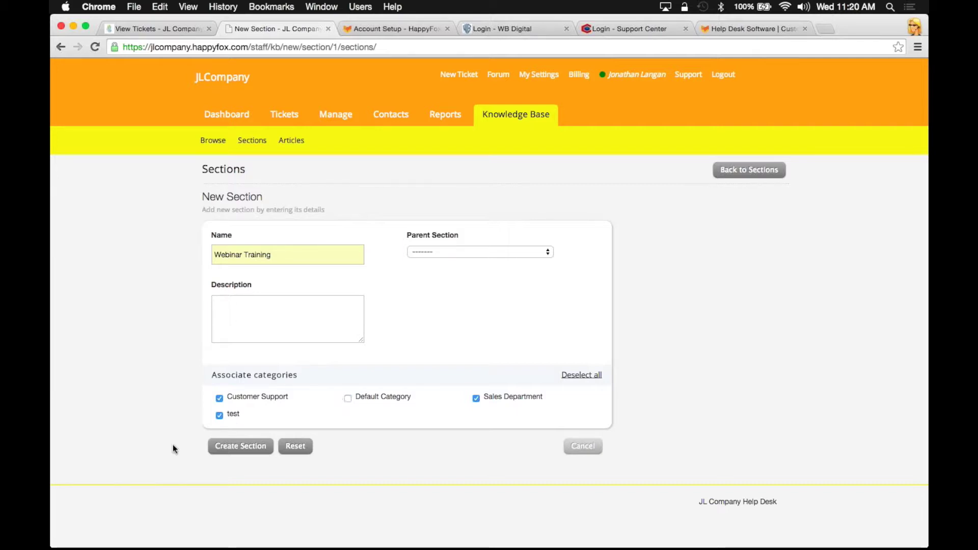
click(238, 453)
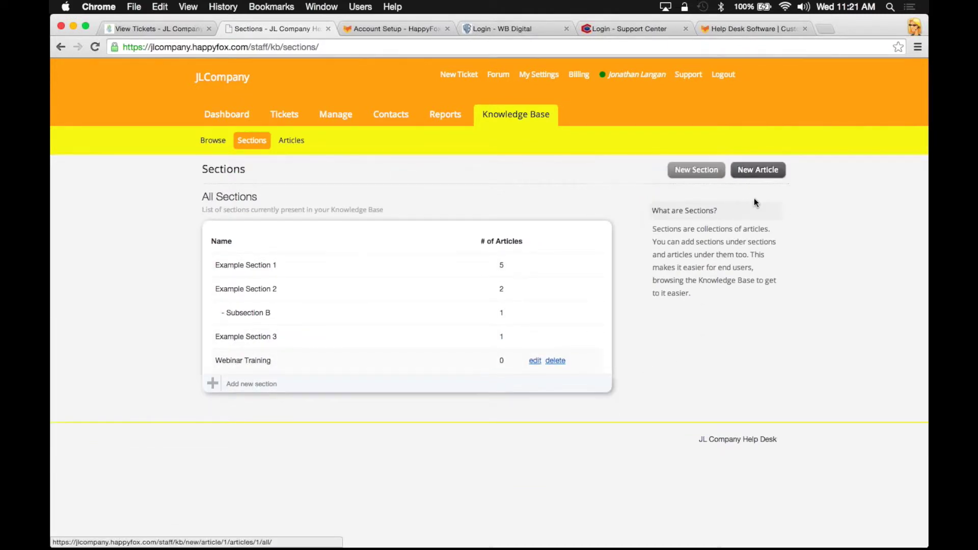
click(759, 175)
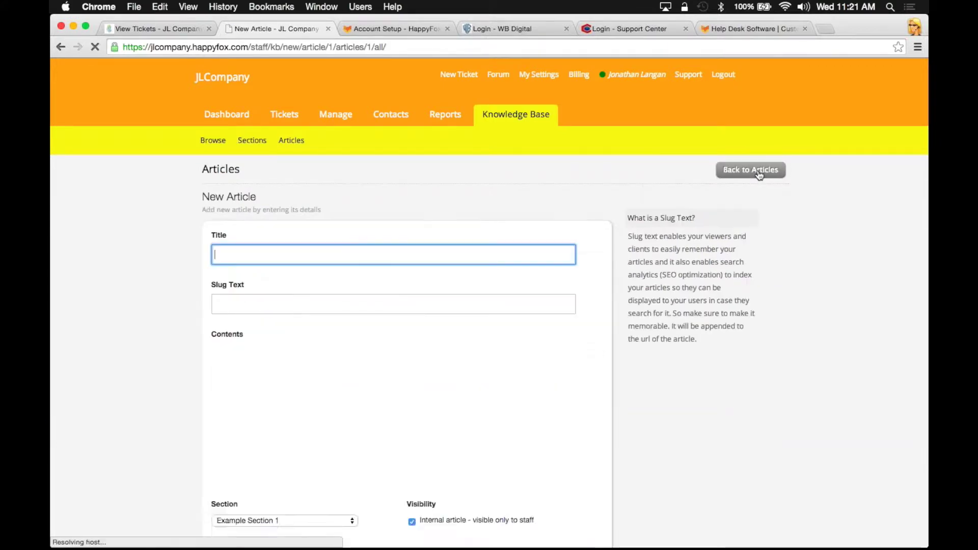
Title the new article 'webinar training'
text(WEe)
key(BackSpace)
key(BackSpace)
key(BackSpace)
text(w)
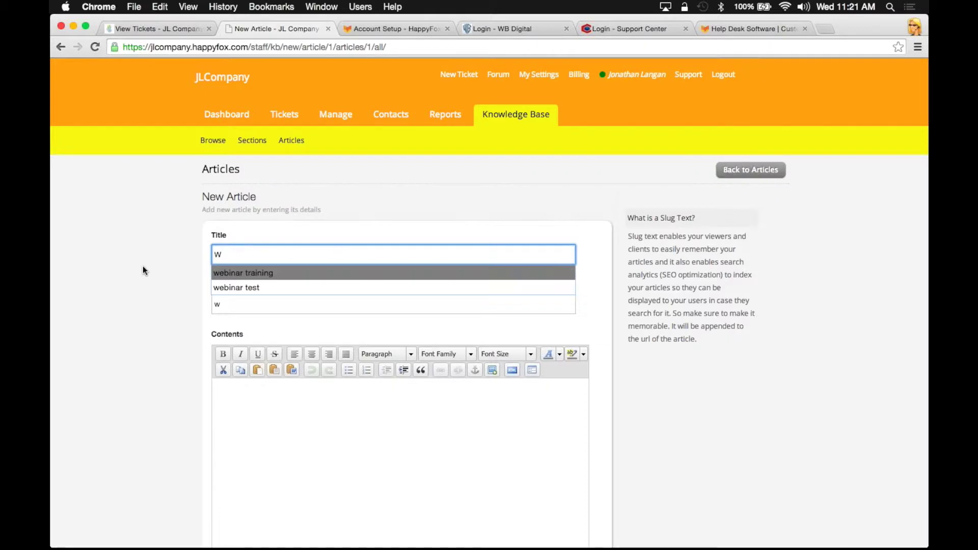
key(Down)
key(Tab)
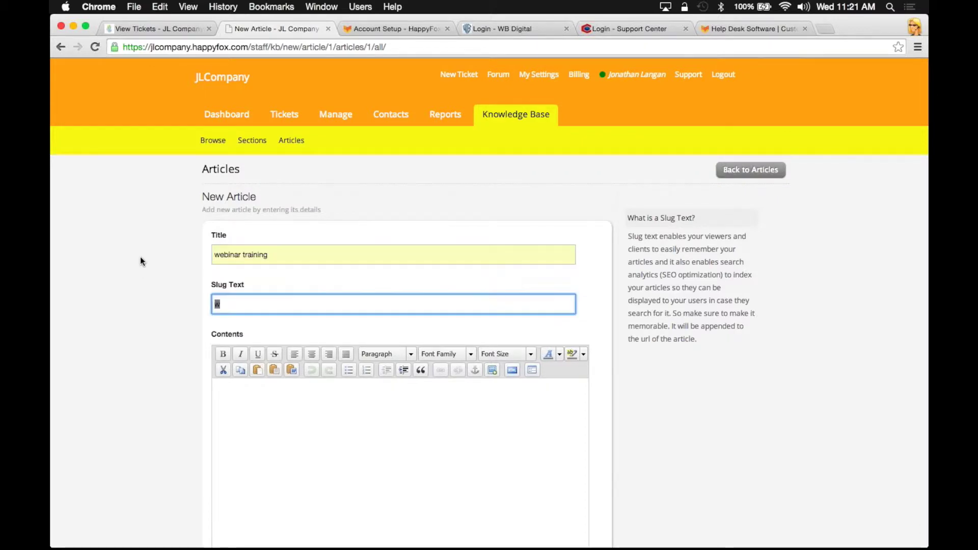
click(279, 259)
key(BackSpace)
key(BackSpace)
text(in)
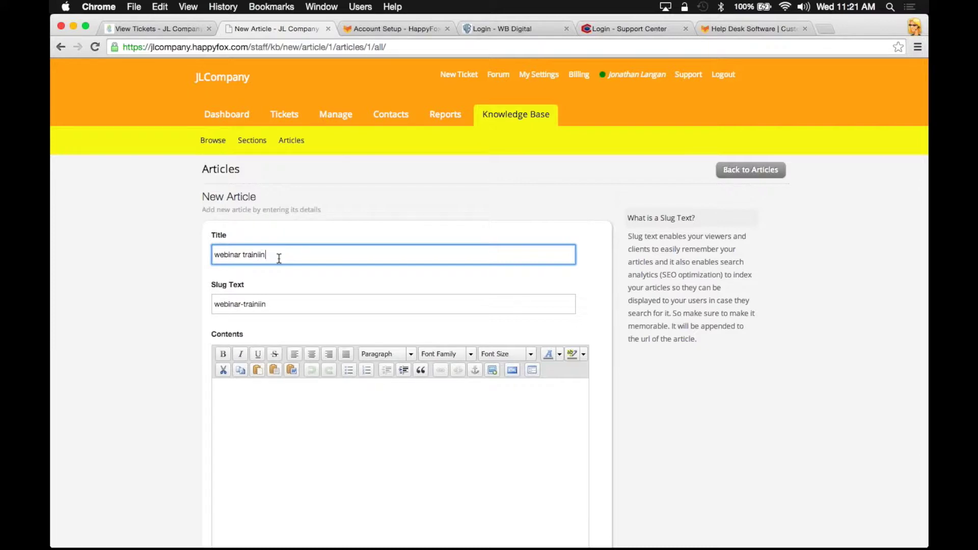
key(BackSpace)
key(BackSpace)
text(ng)
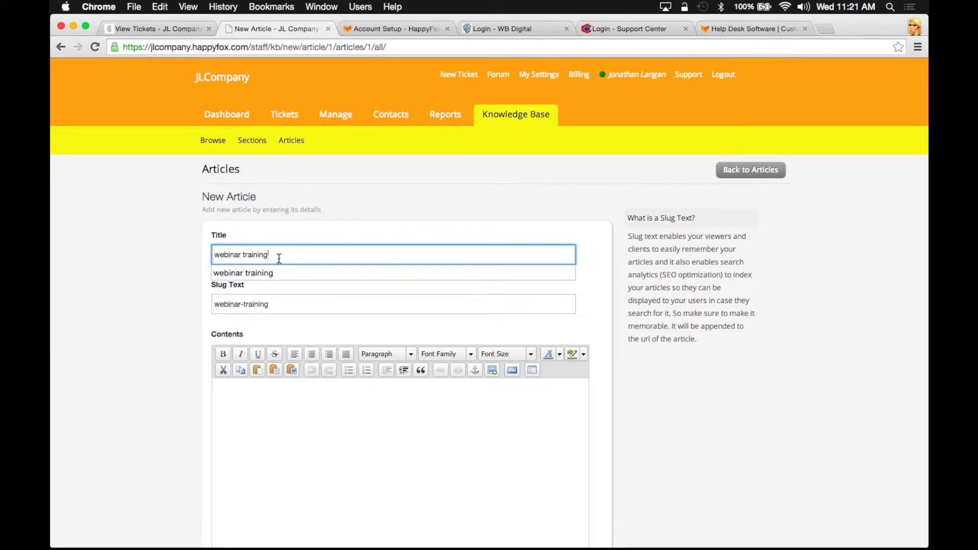
click(190, 379)
click(321, 300)
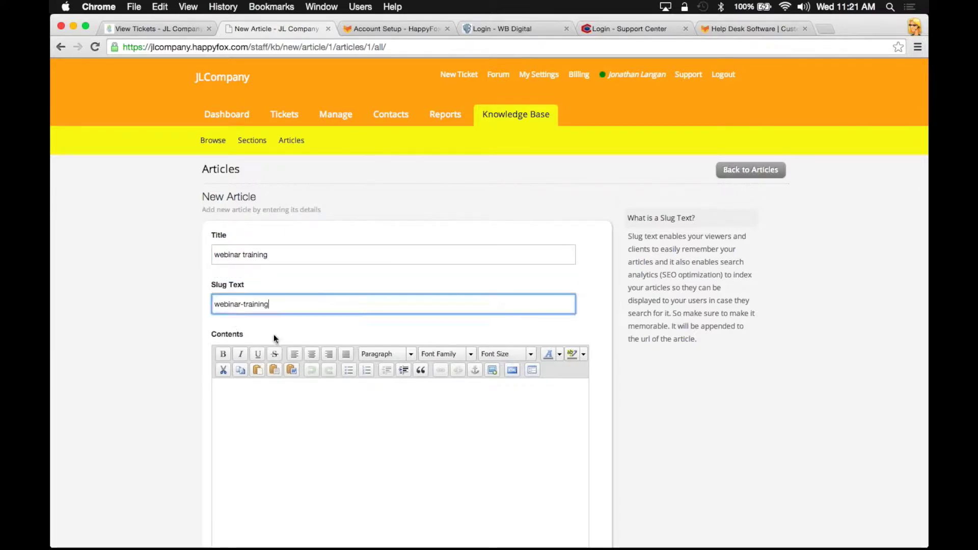
Write 'Here is a KB article' as the article body
click(247, 417)
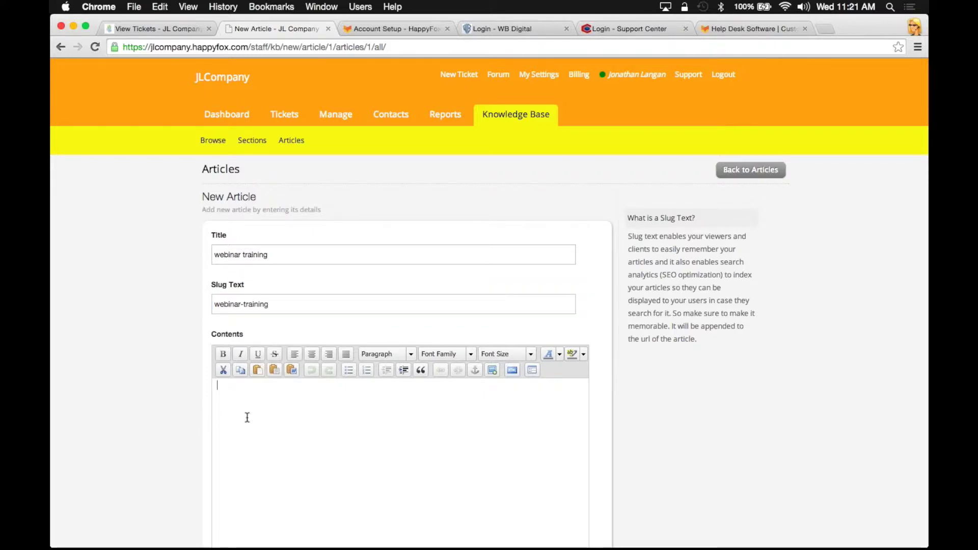
text(HEr)
key(BackSpace)
key(BackSpace)
text(ere)
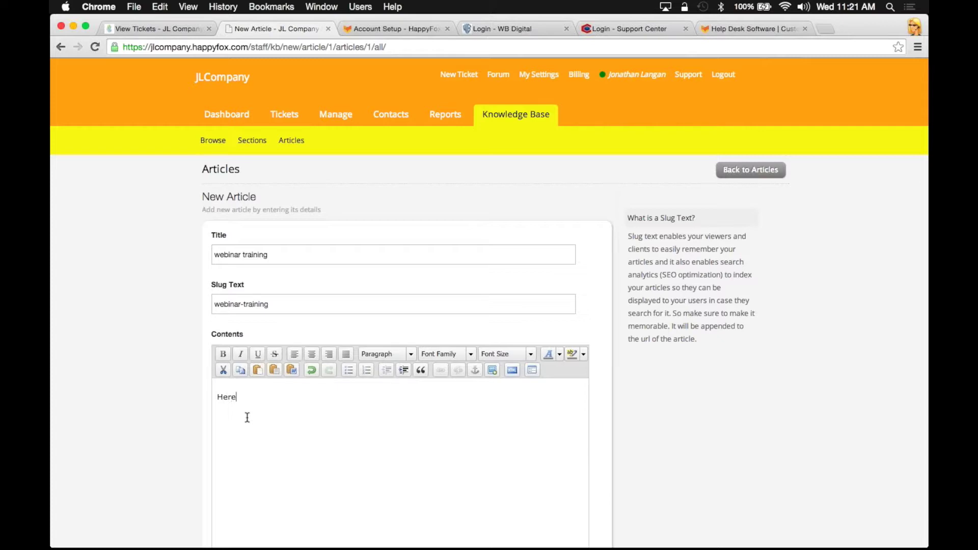
text( is a KB article)
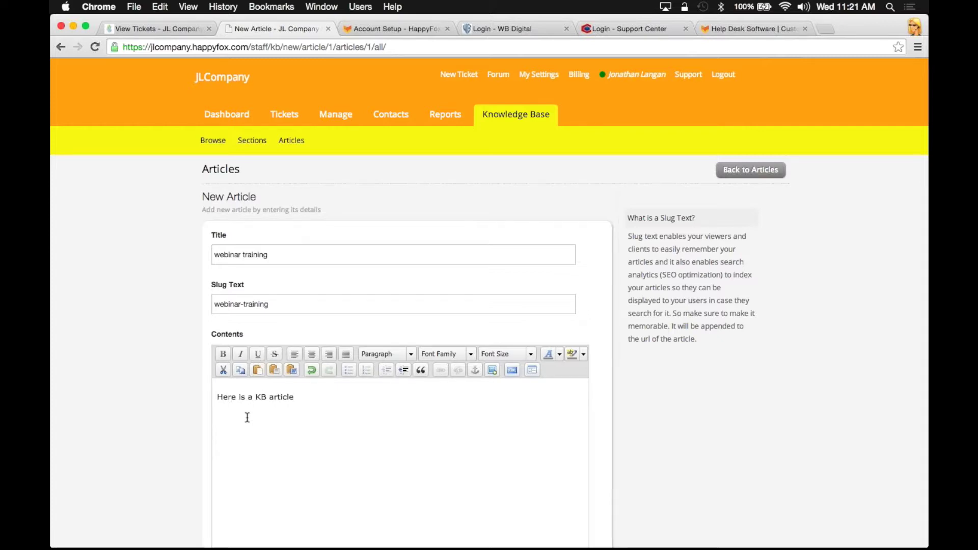
Upload the Desktop screenshot and insert it into the article
click(489, 363)
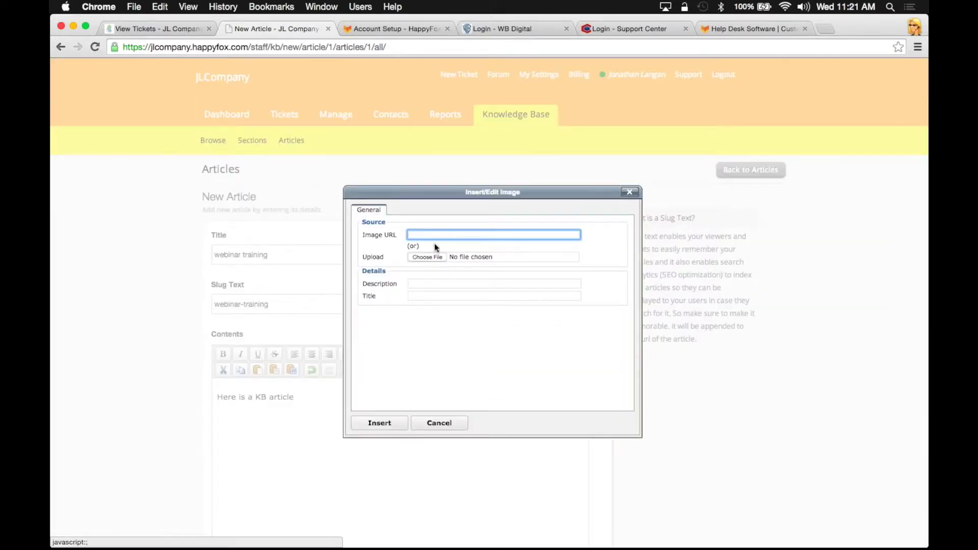
click(430, 255)
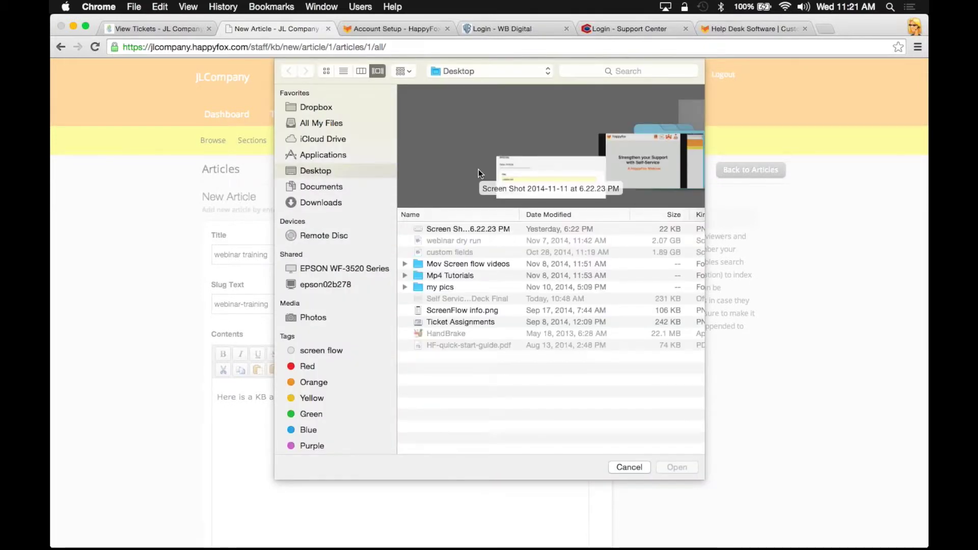
click(470, 229)
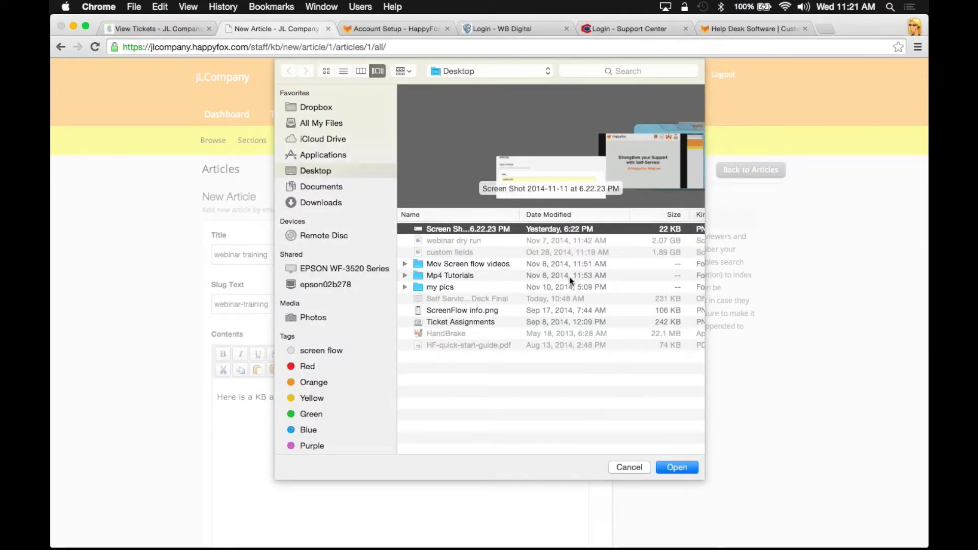
click(668, 467)
click(372, 422)
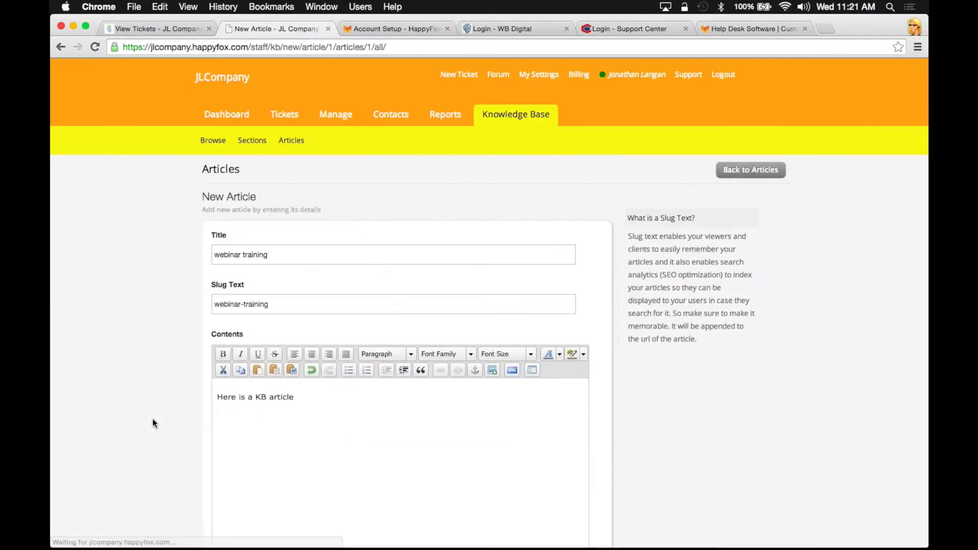
scroll(275, 465, down, 1)
File the article under the Webinar Training section and make it visible to customers
scroll(116, 405, down, 6)
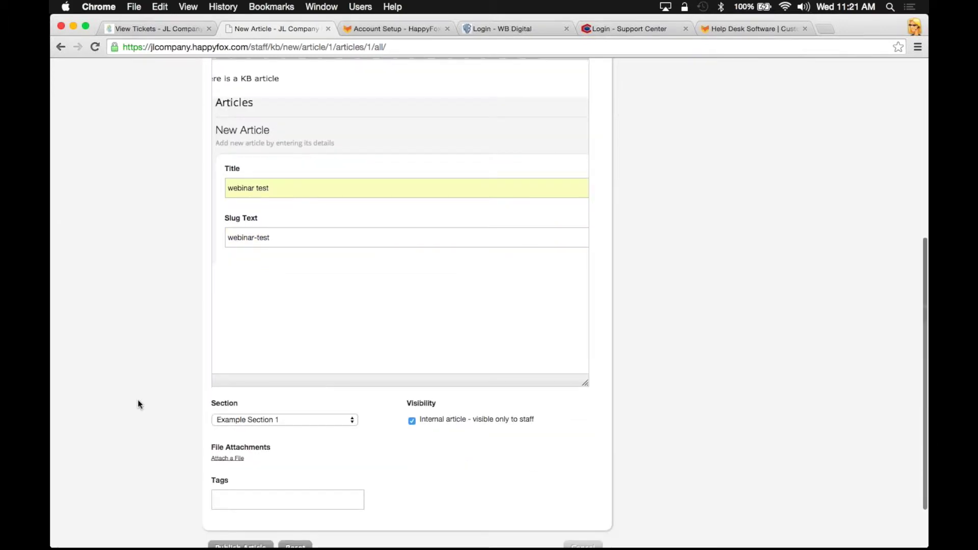
scroll(143, 387, down, 1)
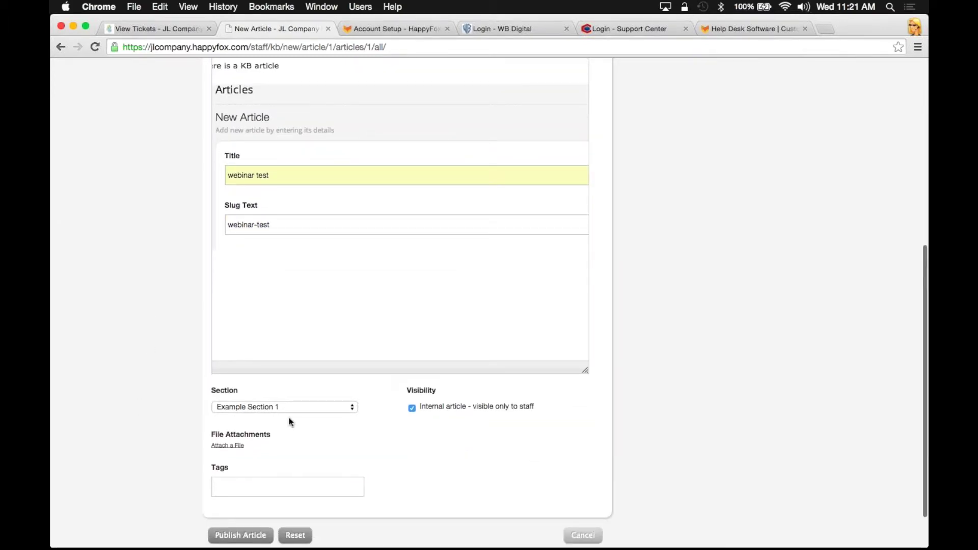
click(346, 407)
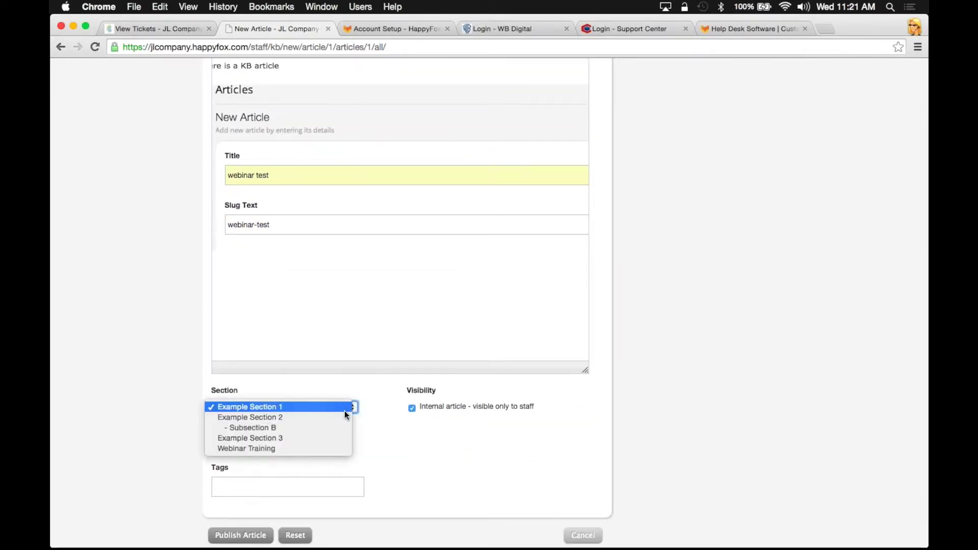
click(316, 451)
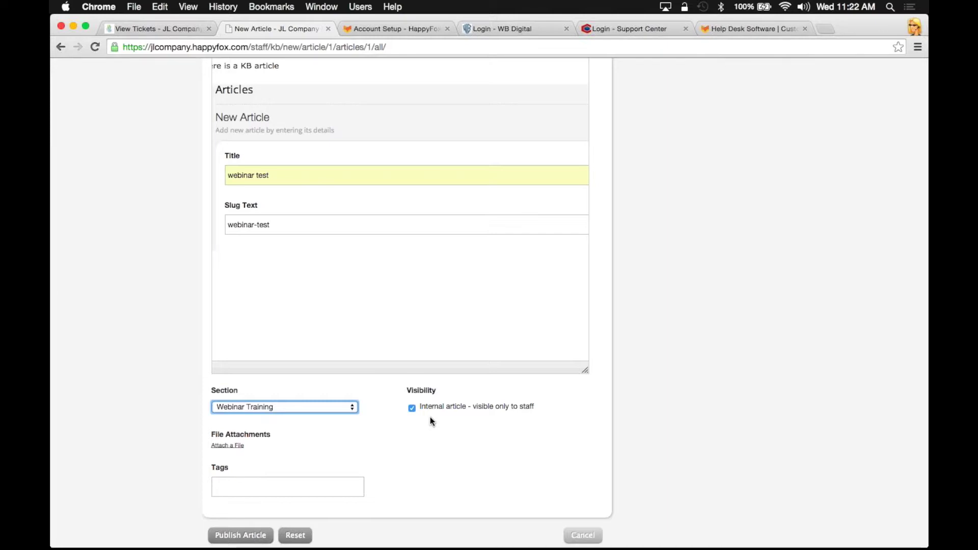
click(413, 407)
click(412, 408)
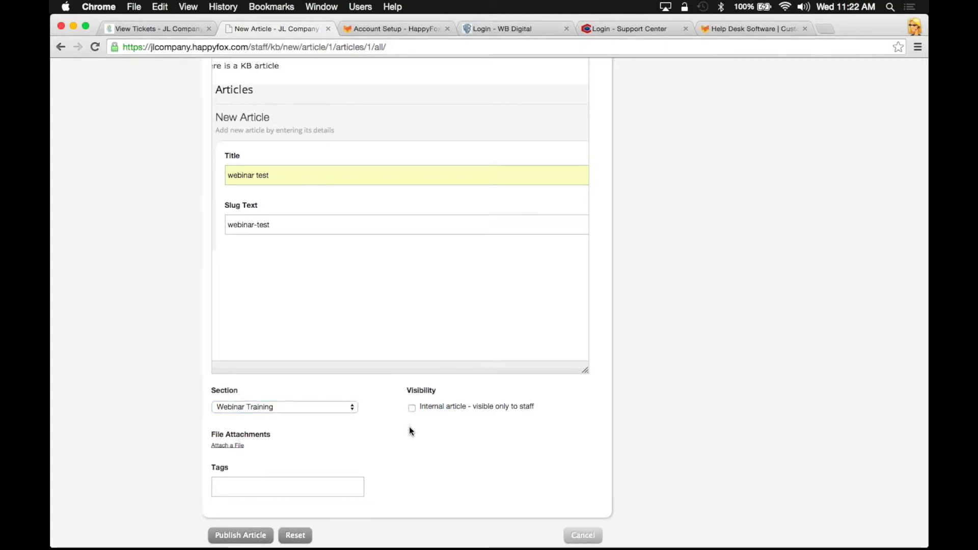
Tag the article test, webinar and Training, then publish it
click(323, 487)
text(Test)
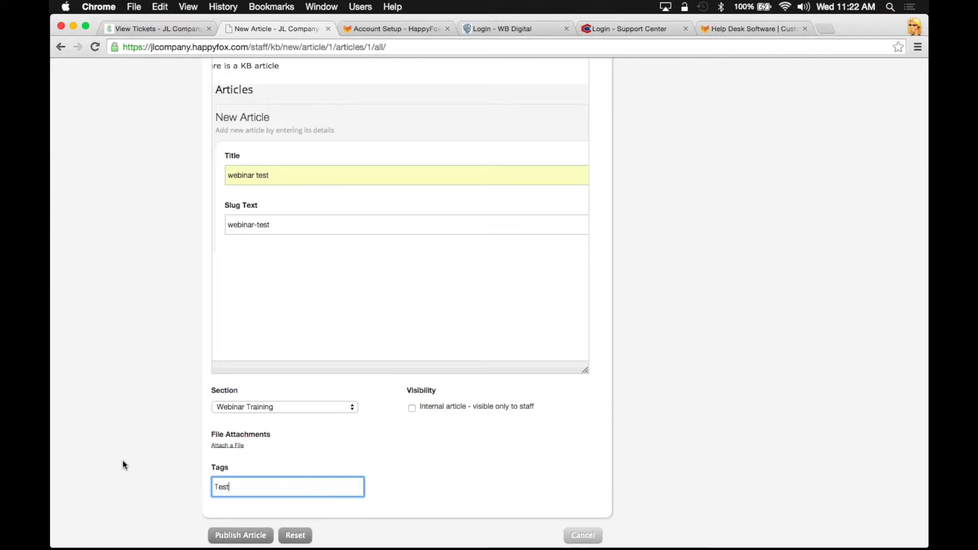
key(Return)
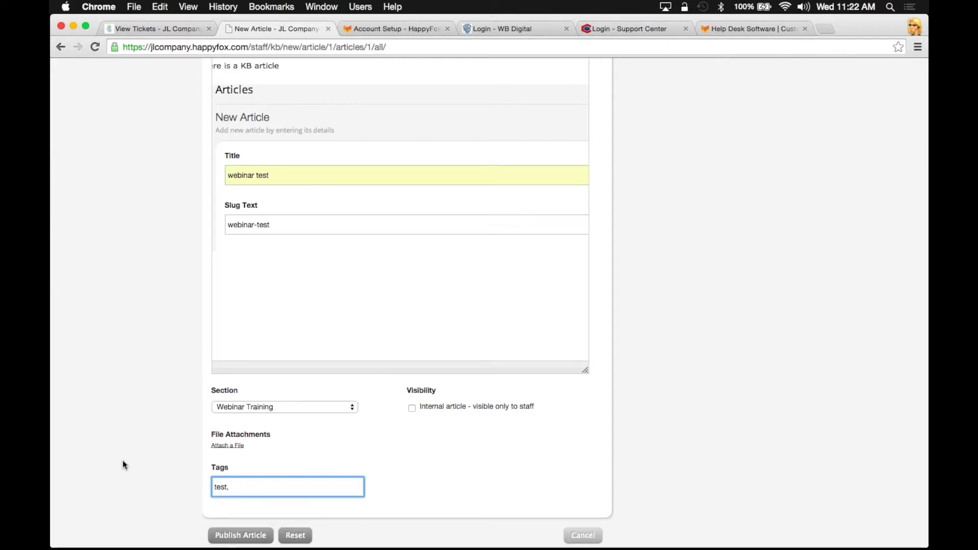
text(webinar)
key(Return)
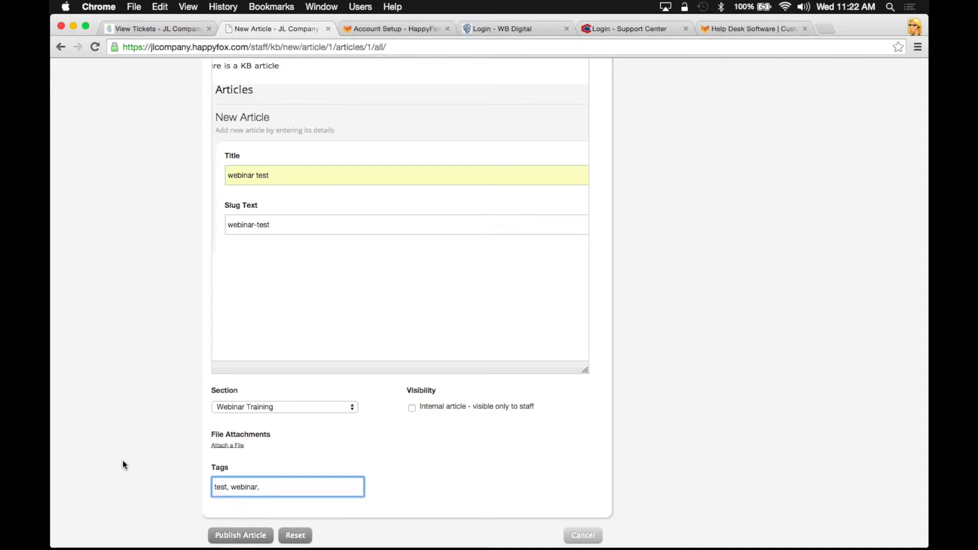
text(training)
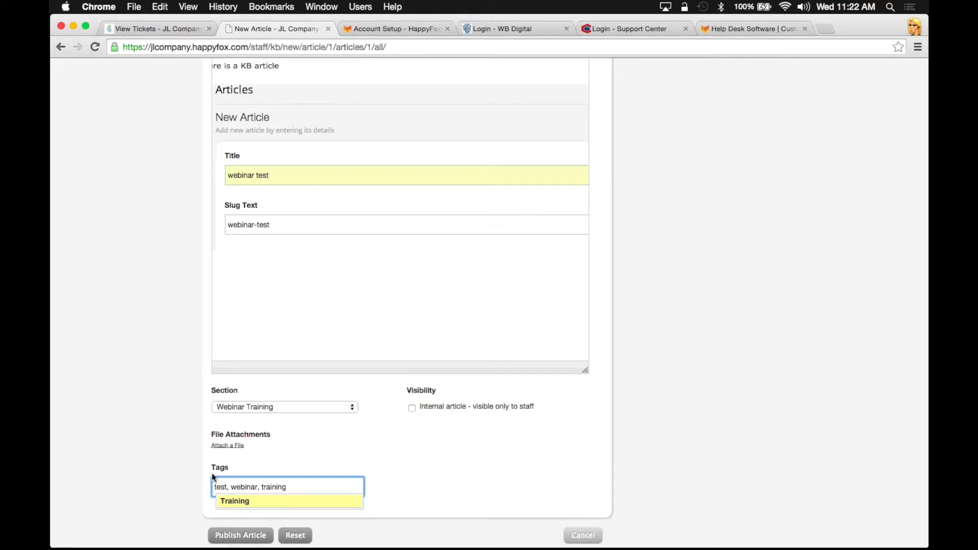
key(Return)
scroll(168, 494, down, 1)
click(231, 514)
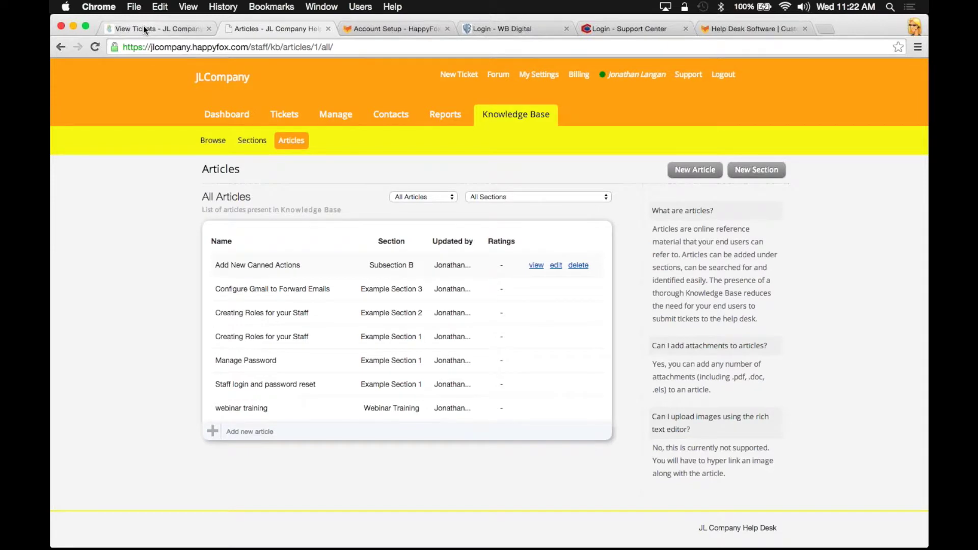
Open the webinar training article via the customer portal's Webinar Training section and scroll through it
click(144, 28)
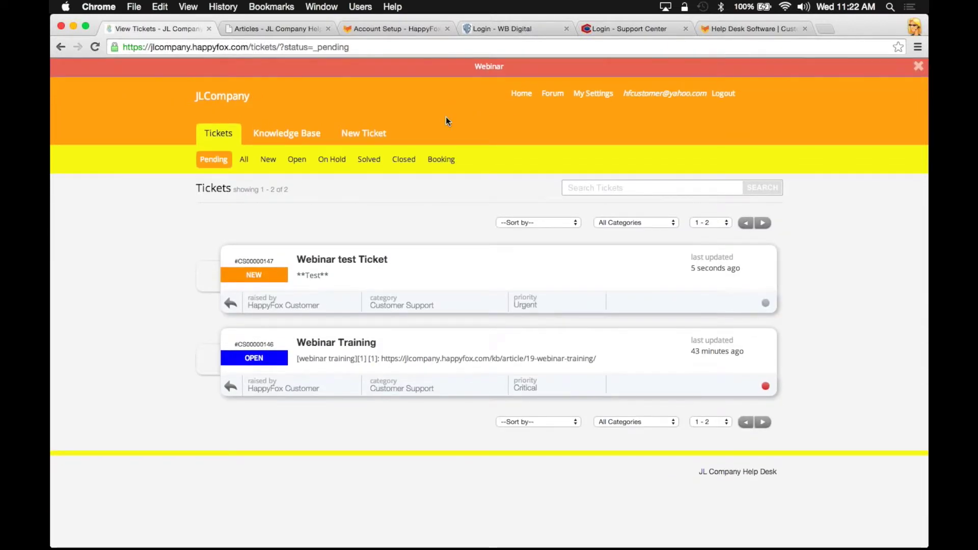
click(280, 133)
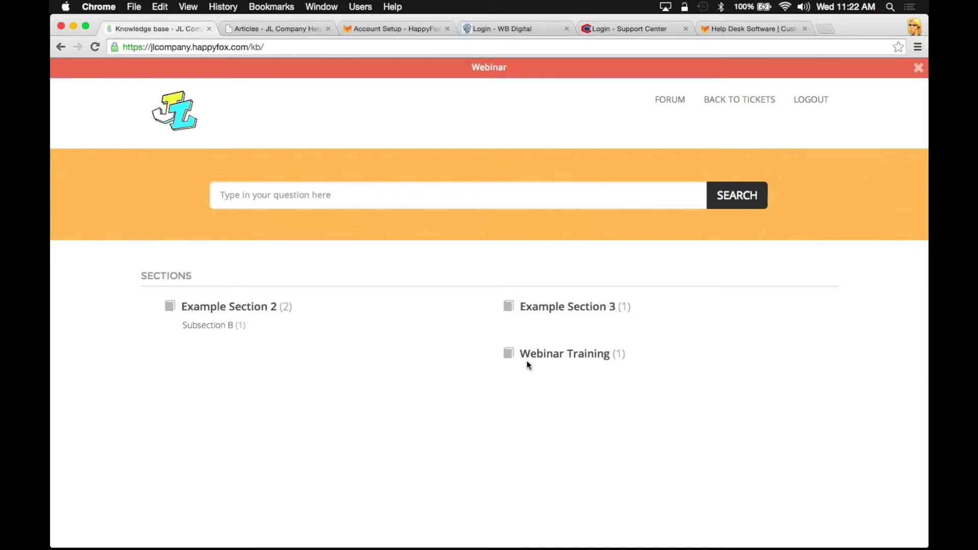
click(577, 356)
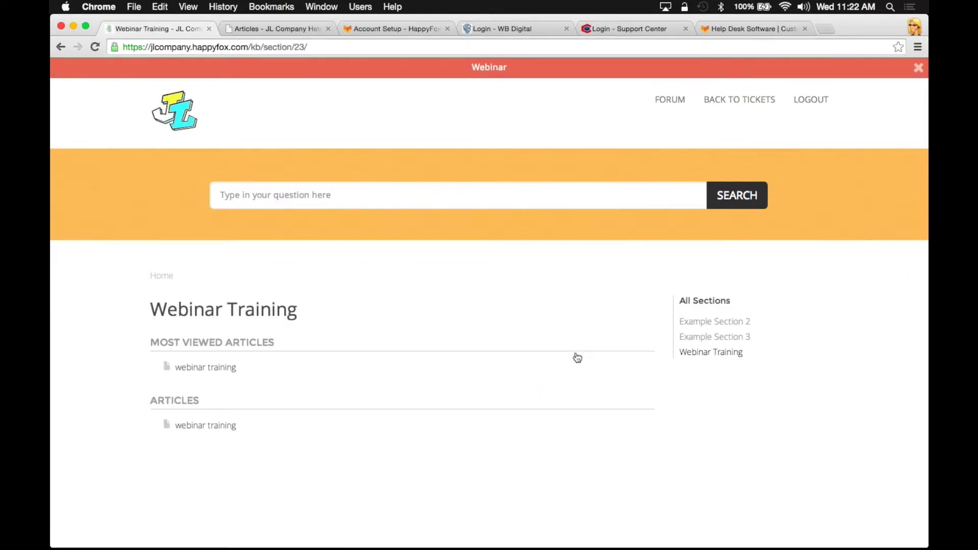
click(195, 427)
scroll(154, 352, down, 3)
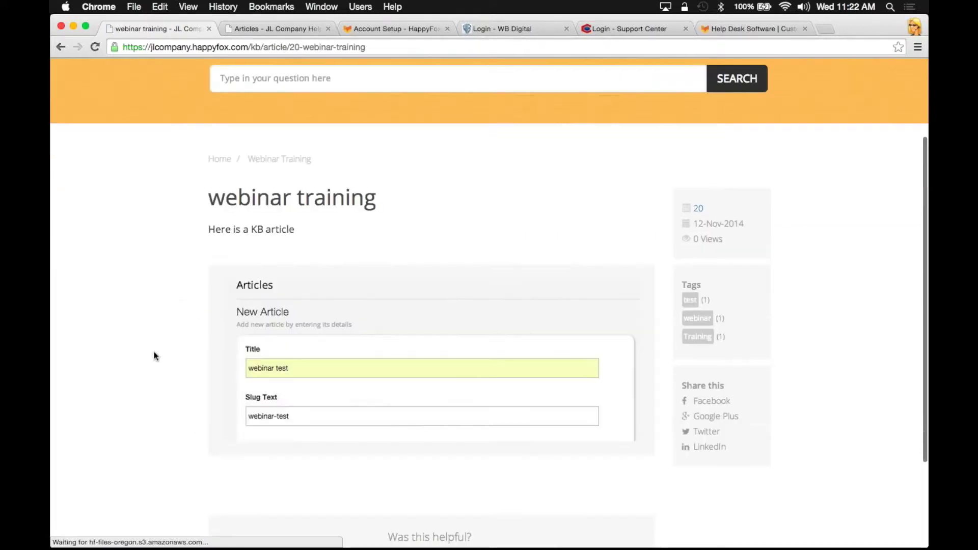
scroll(155, 356, down, 1)
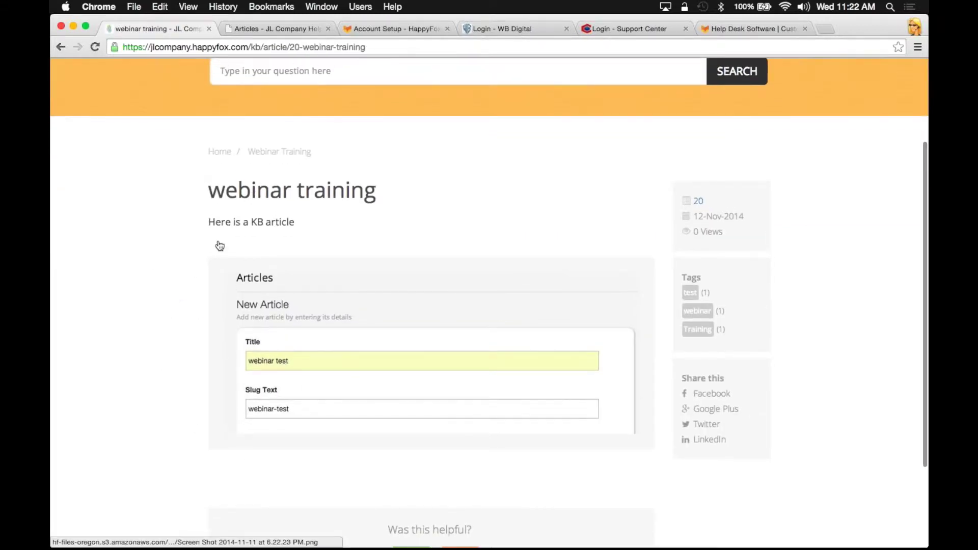
scroll(350, 312, down, 3)
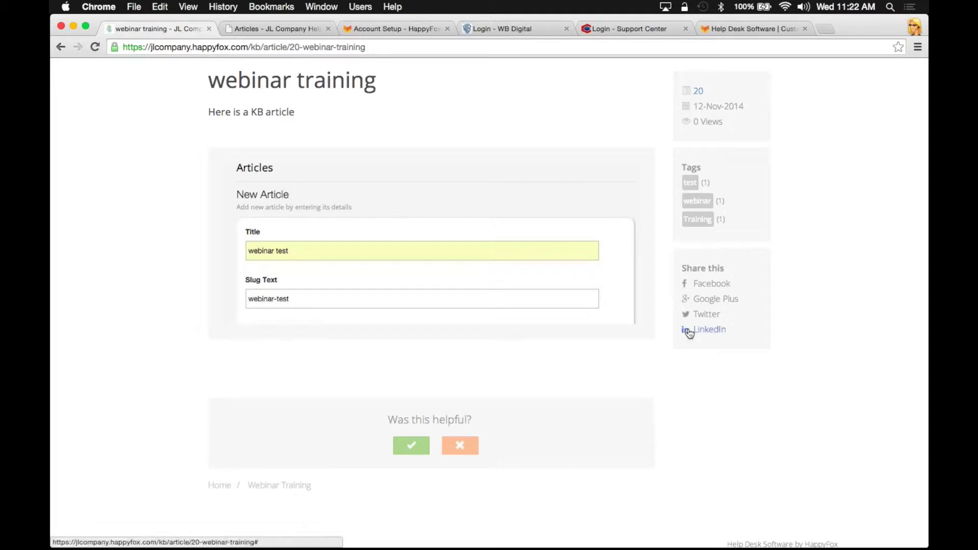
scroll(672, 312, up, 2)
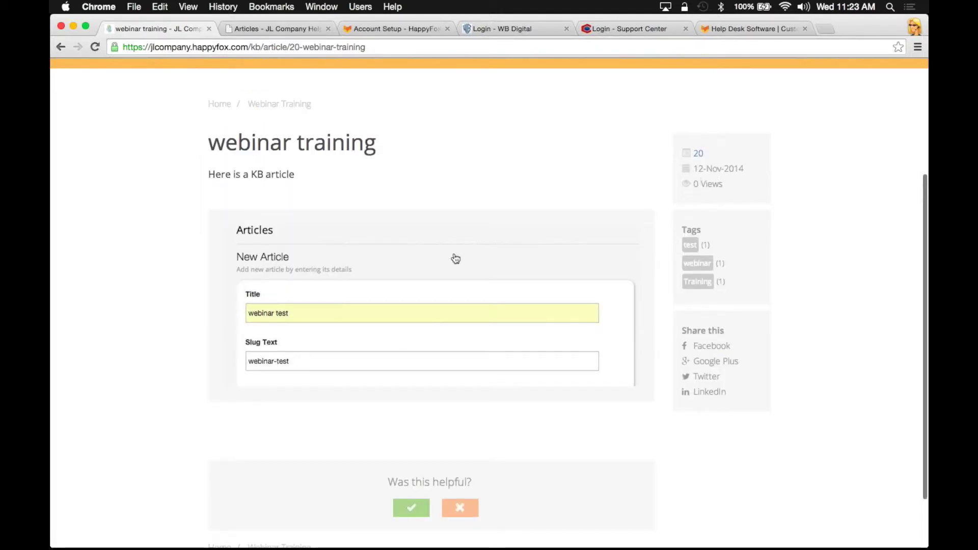
scroll(209, 336, down, 2)
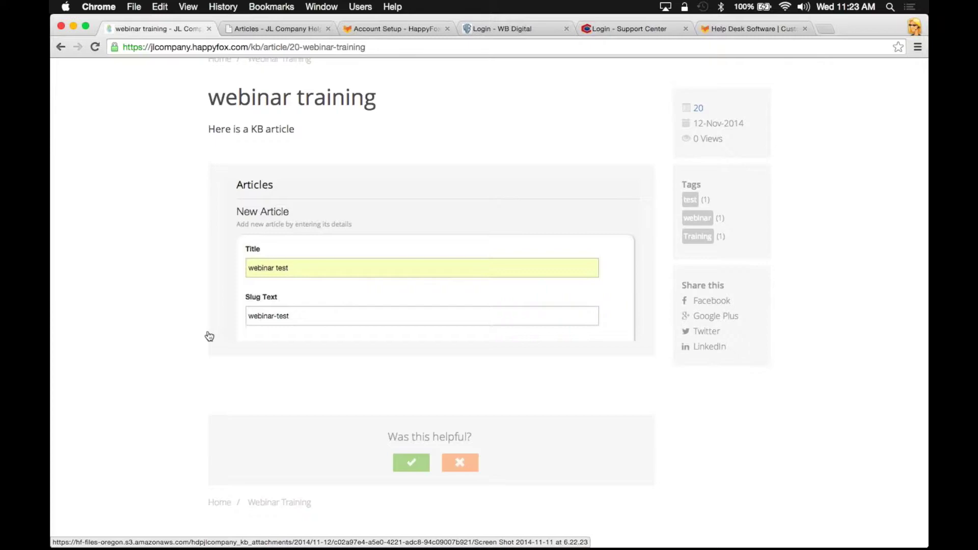
key(super+Tab)
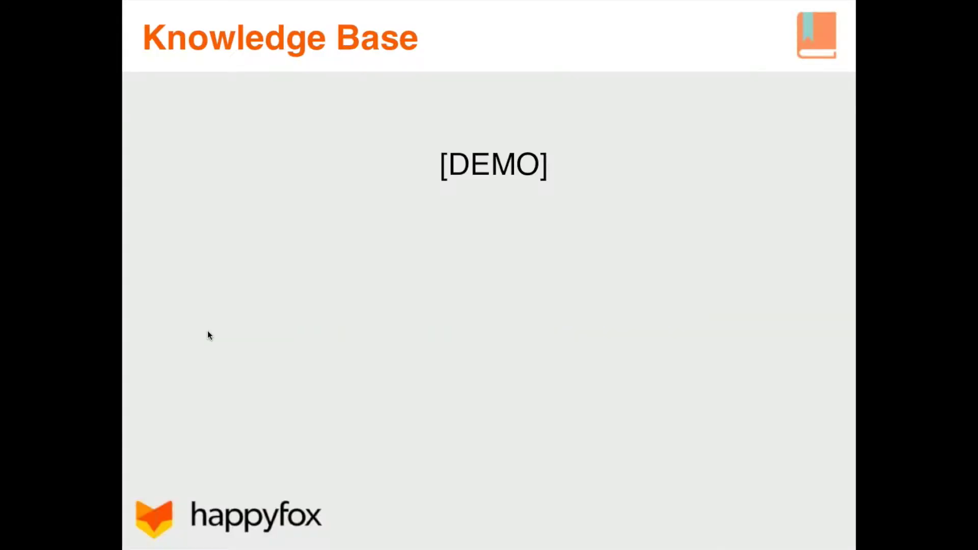
Advance through the HappyFox Forums talking points to the [DEMO] slide, then return to Chrome
key(Right)
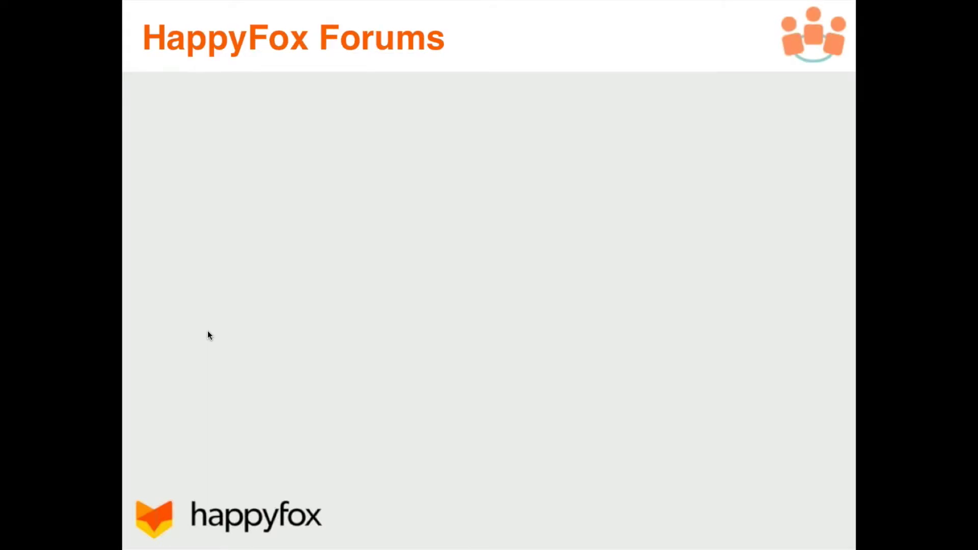
key(Right)
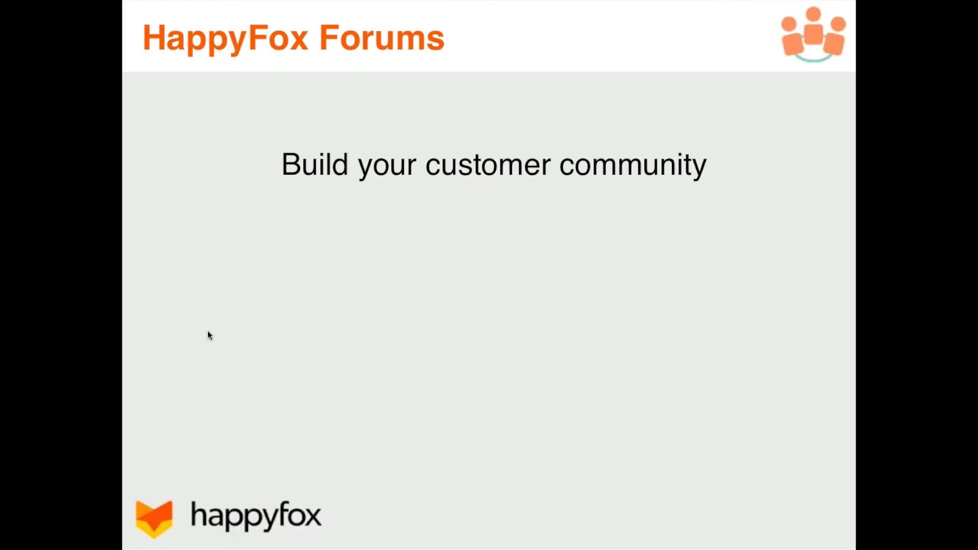
key(Right)
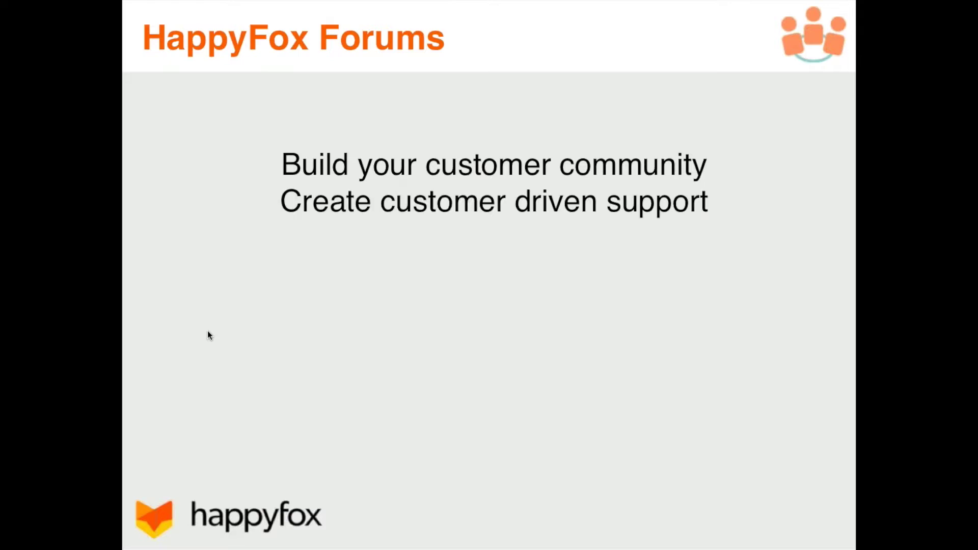
key(super+Tab)
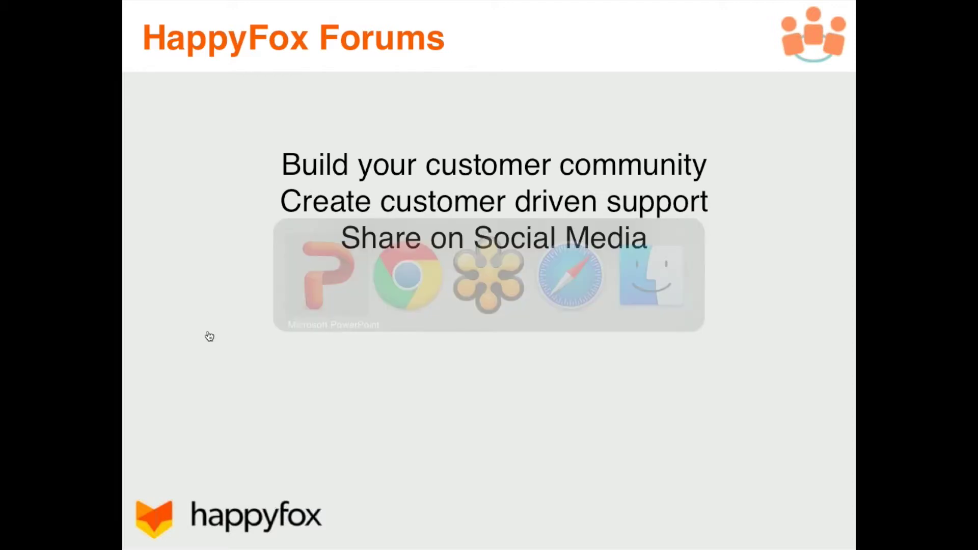
key(Right)
key(super+Tab)
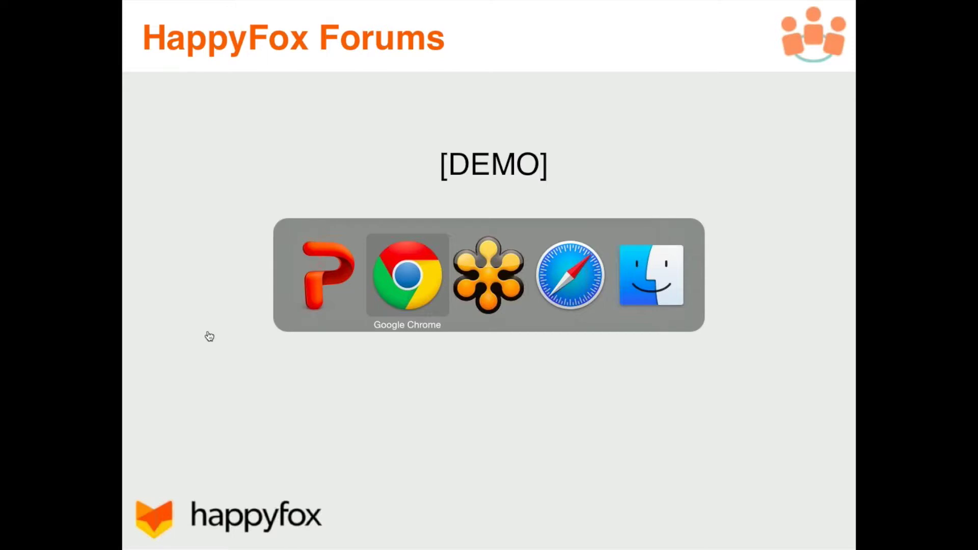
Browse the customer FORUM home, then go to the staff Knowledge Base Articles list
scroll(155, 161, up, 5)
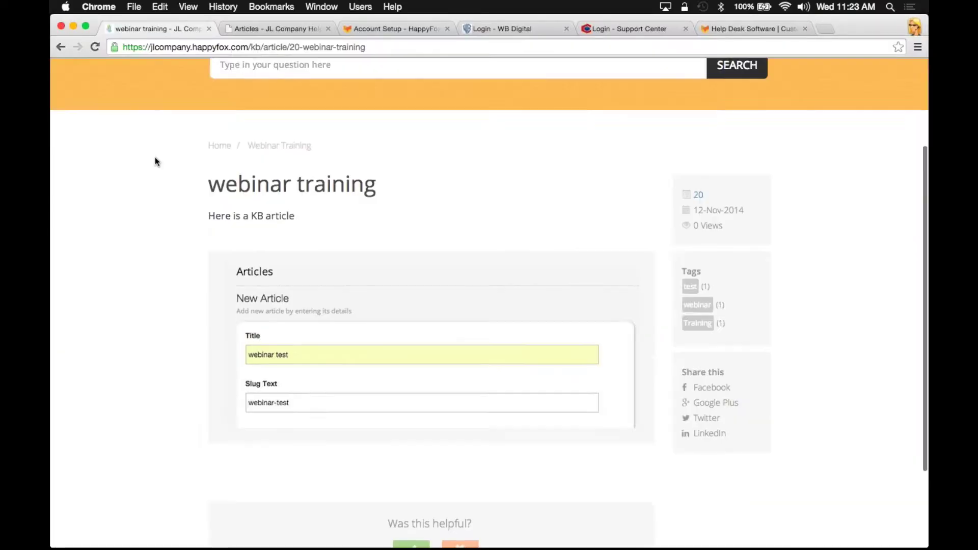
click(667, 100)
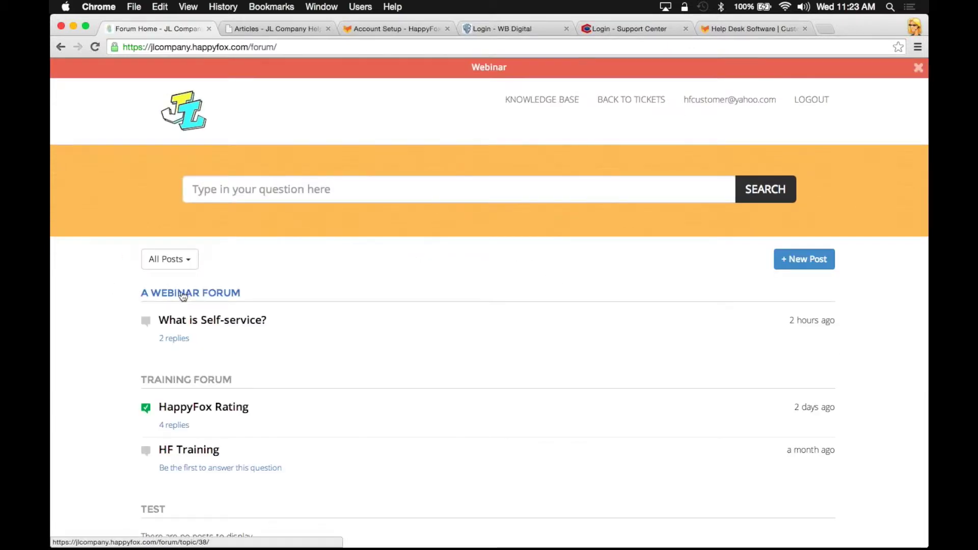
scroll(103, 372, down, 3)
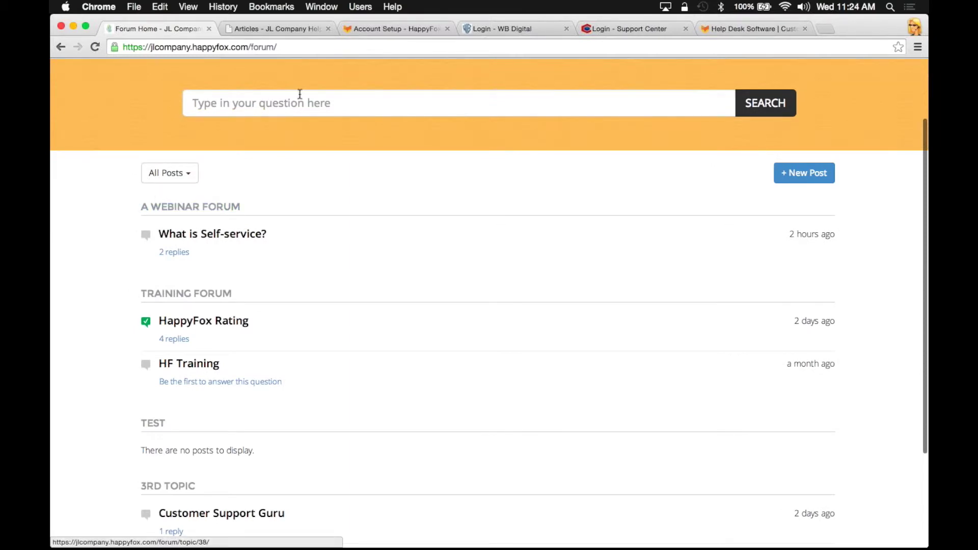
click(277, 26)
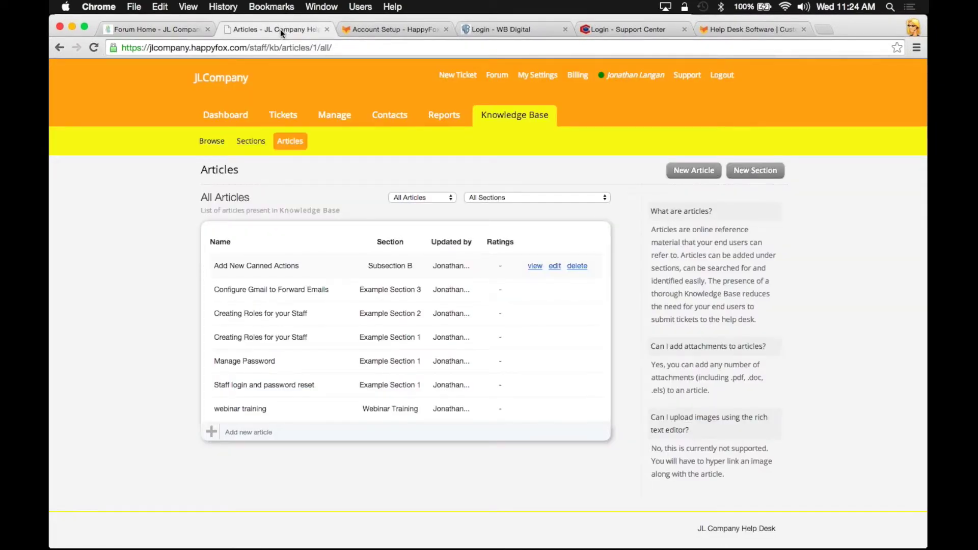
Open Manage > Forum topics and discard an unused new-topic form
click(323, 116)
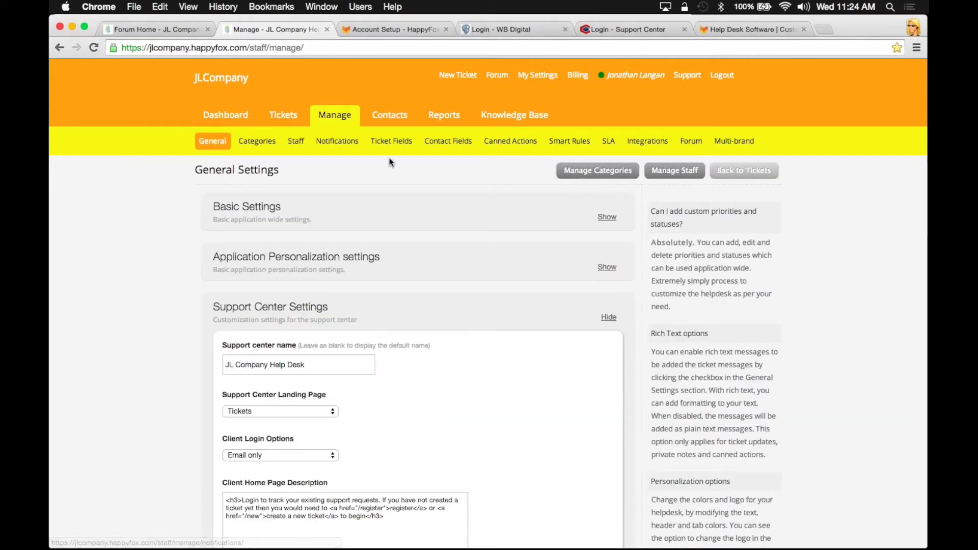
click(687, 142)
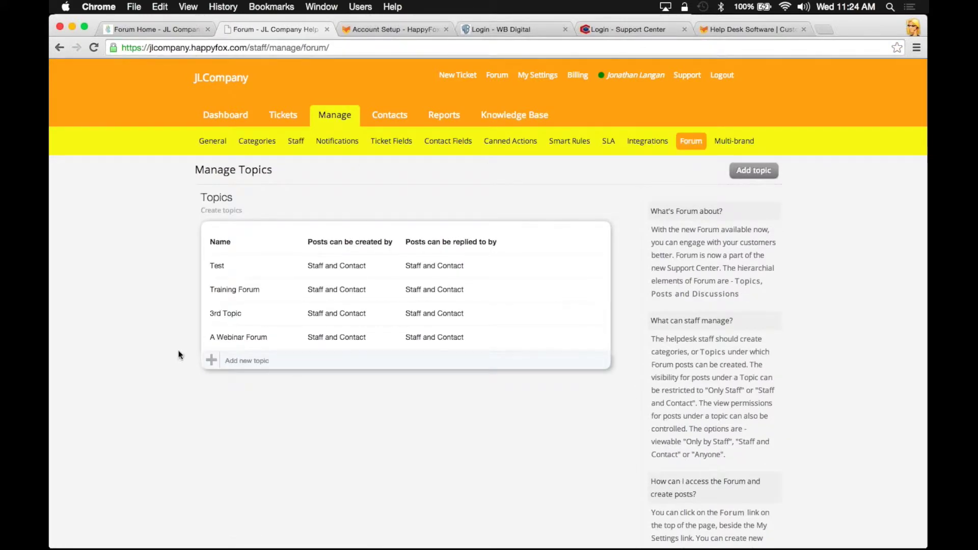
click(210, 361)
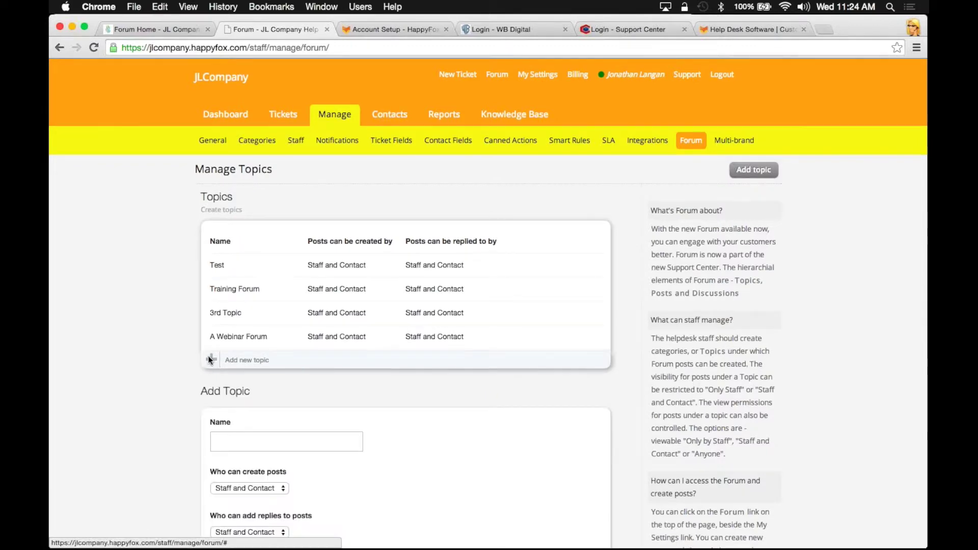
scroll(208, 356, down, 5)
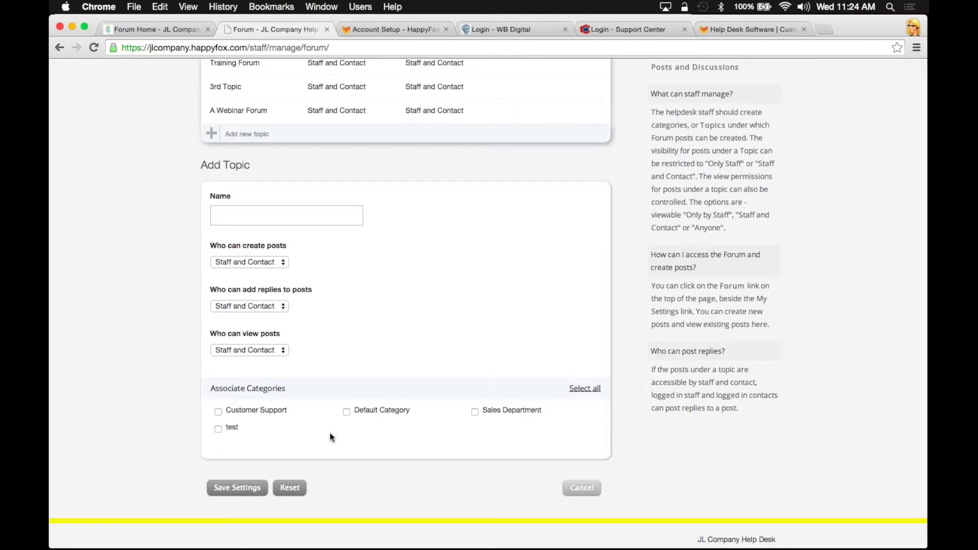
click(569, 490)
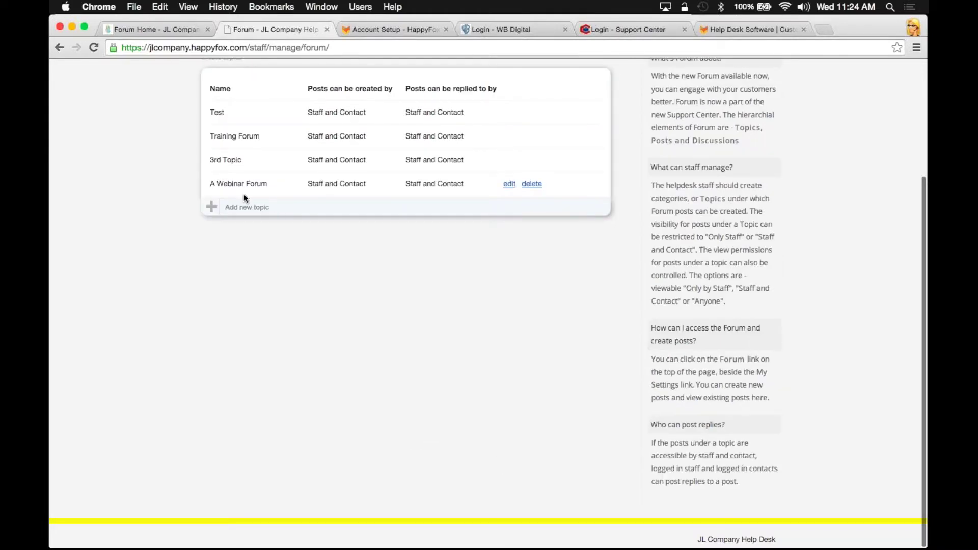
Check A Webinar Forum's post-viewing permission (Anyone), cancel without saving, and return to the customer forum
click(508, 184)
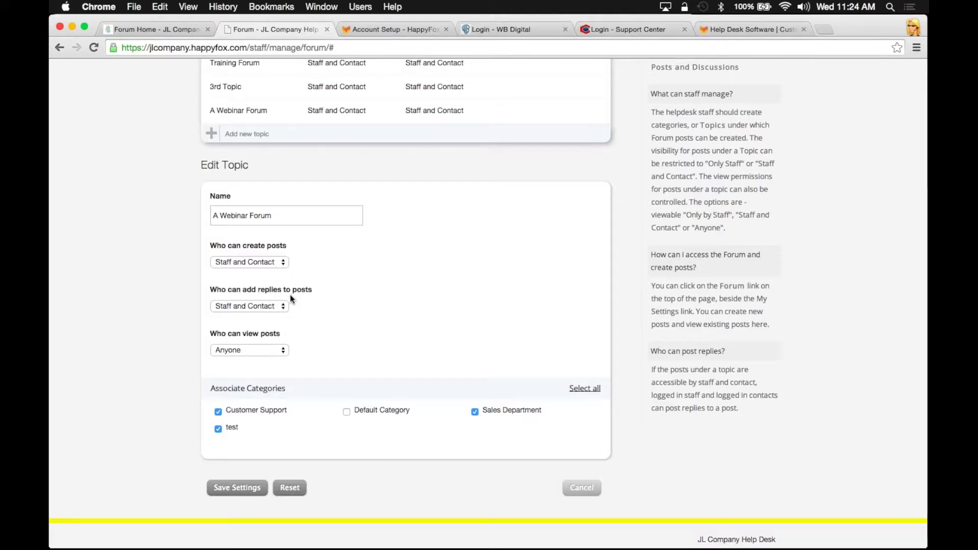
click(262, 351)
click(263, 351)
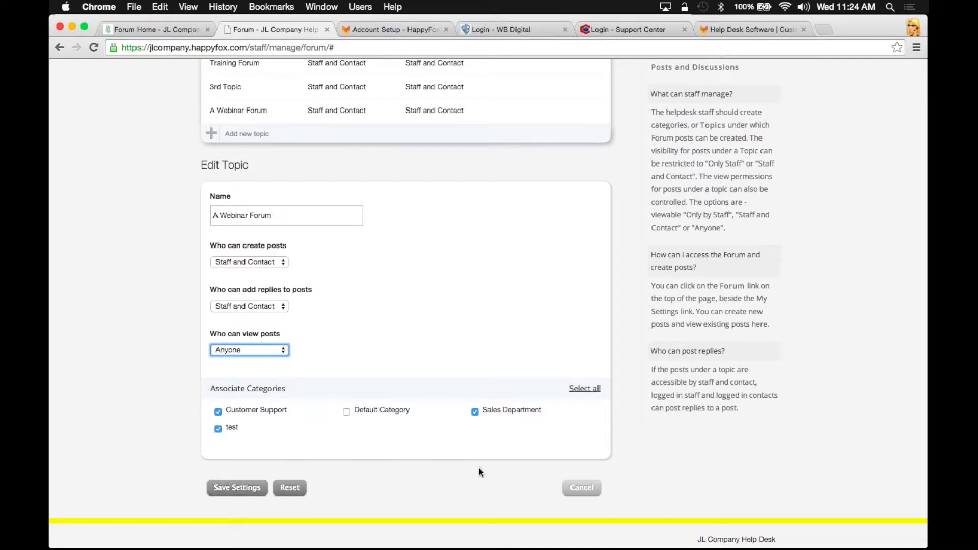
click(579, 488)
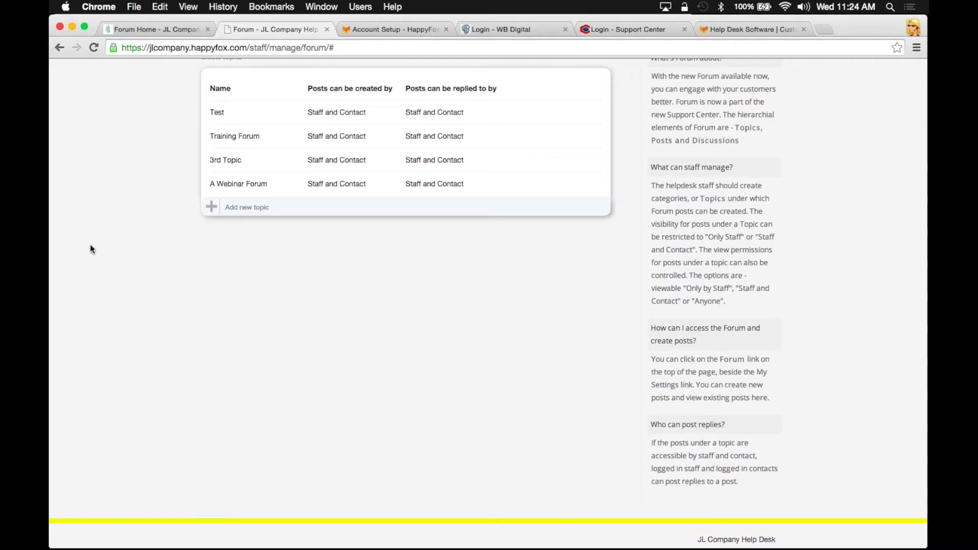
click(150, 30)
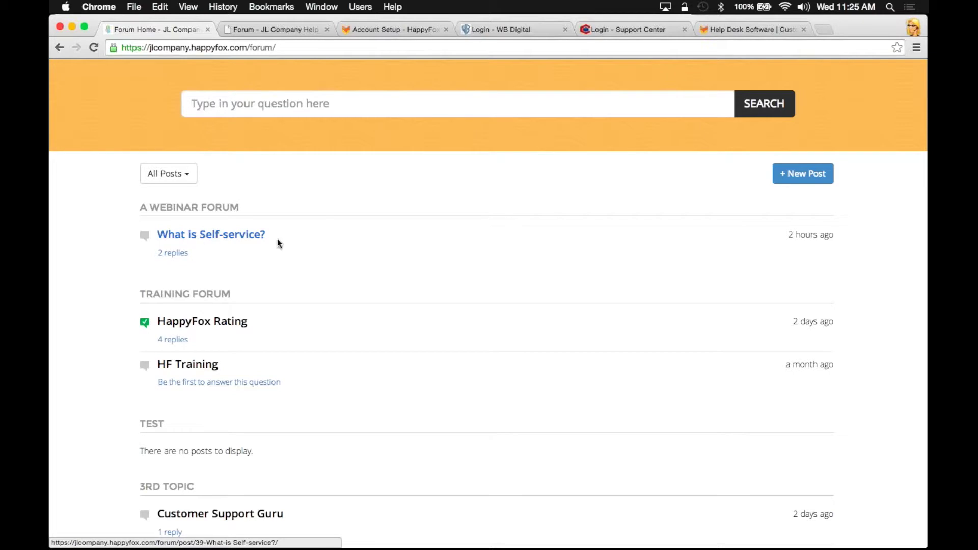
Start a new forum post and choose A Webinar Forum as its topic
click(784, 176)
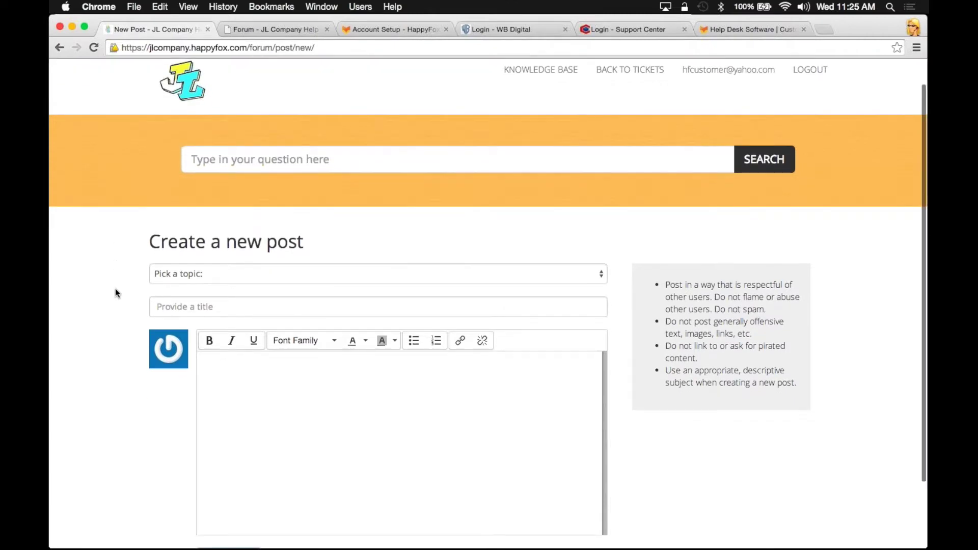
scroll(116, 290, down, 2)
click(234, 225)
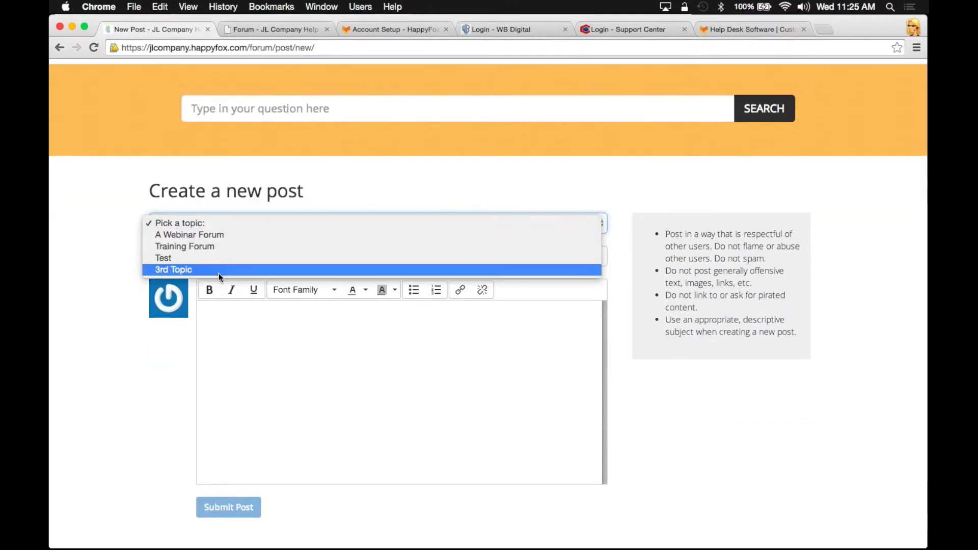
click(228, 237)
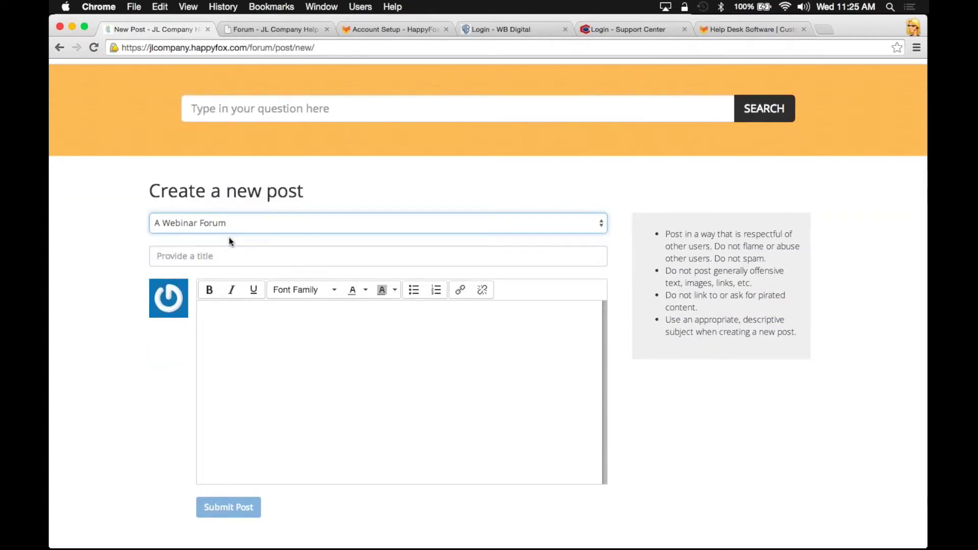
Give the post the title 'Test Reply' and body 'Webinar test', then submit it
click(218, 260)
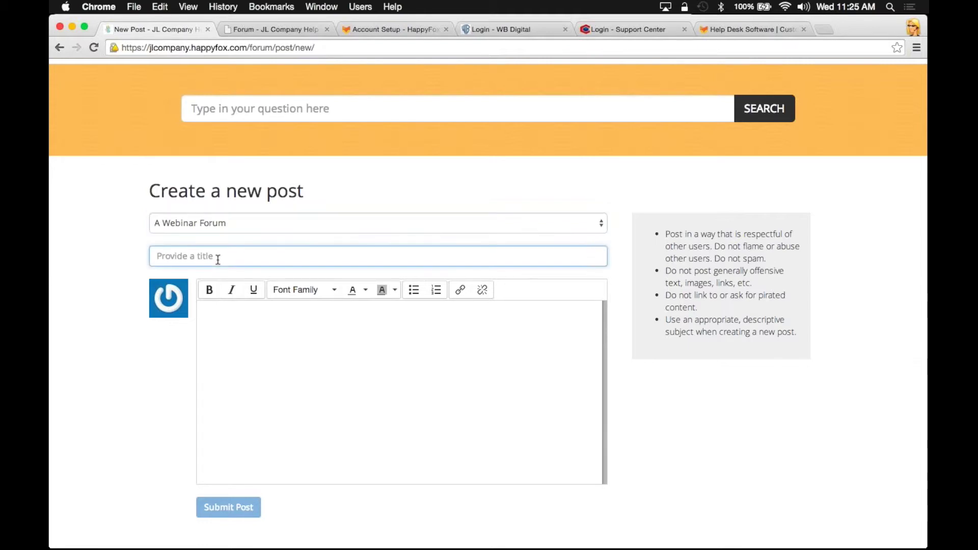
text(Test Reply)
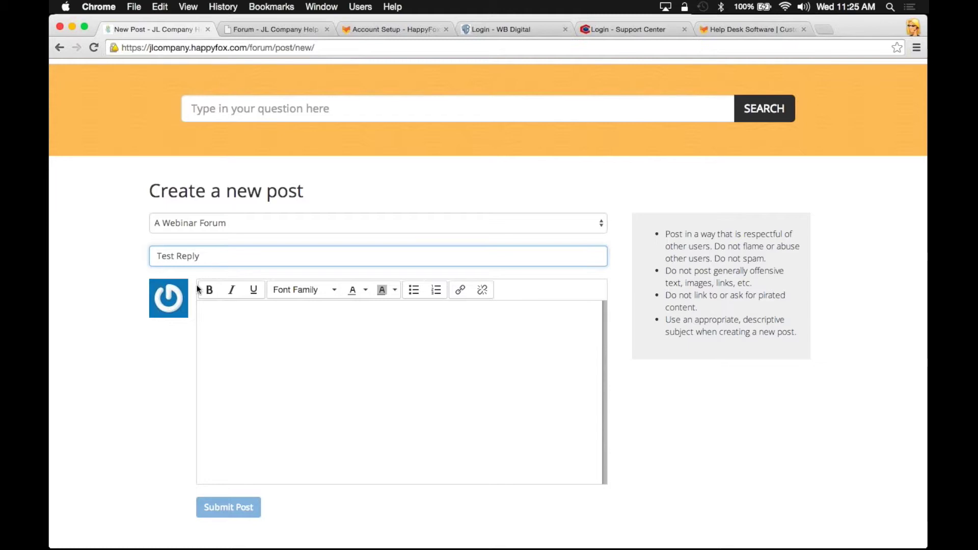
click(238, 331)
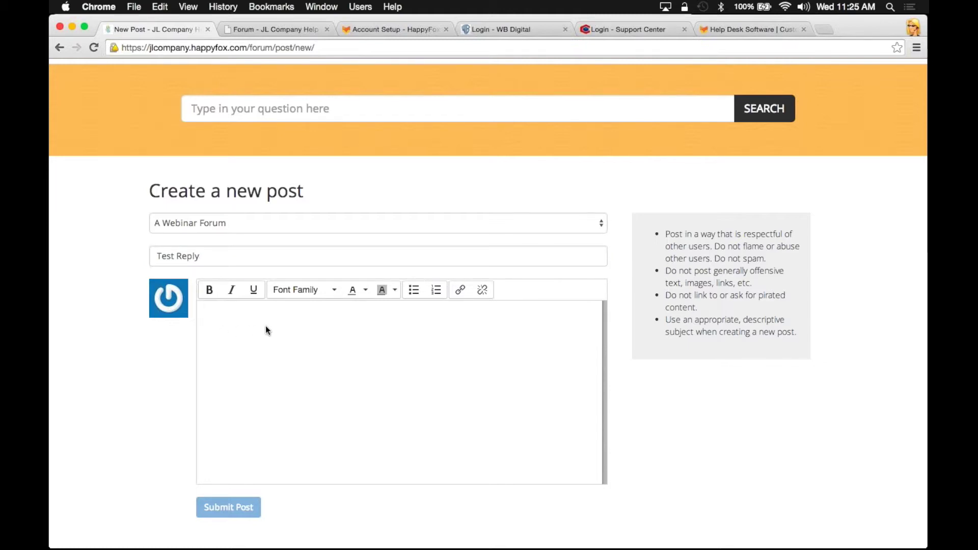
text(Webinar test)
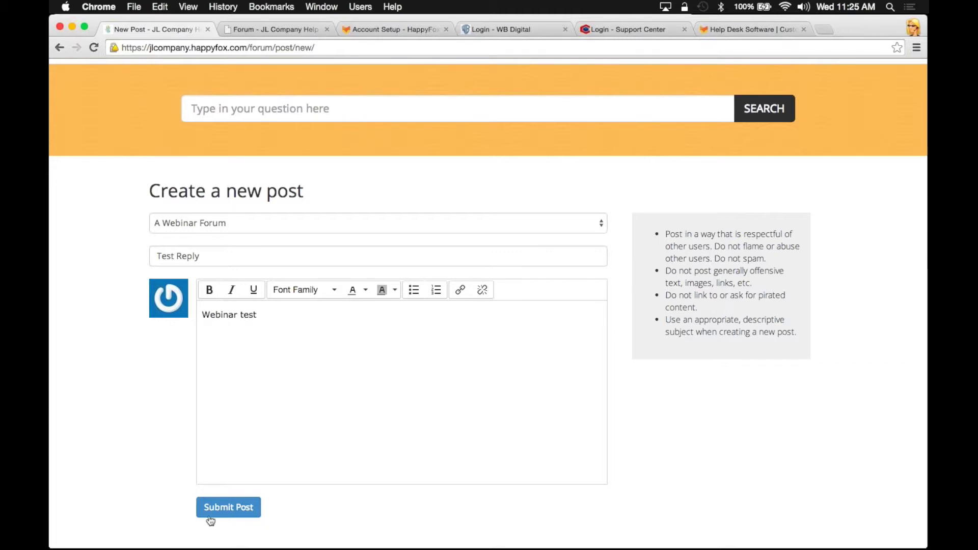
click(215, 514)
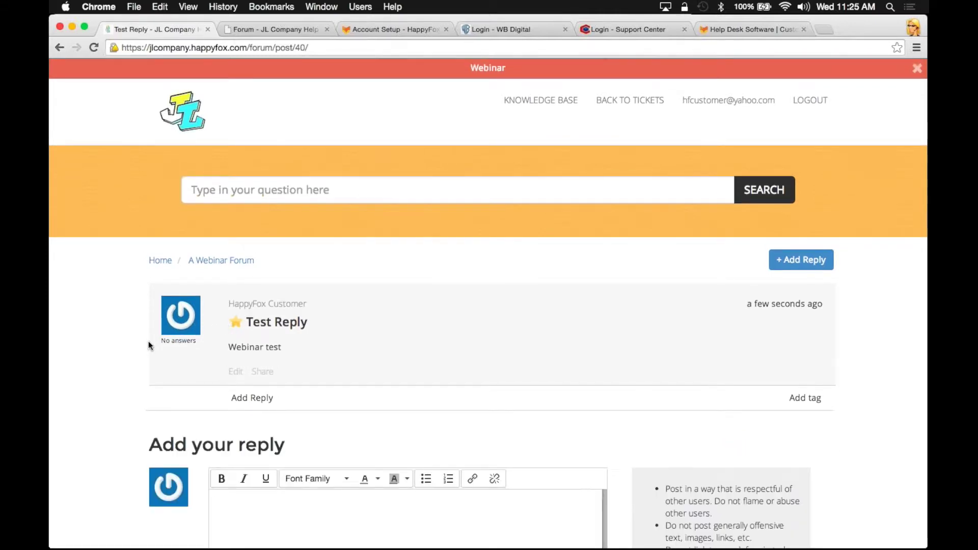
Return to the forum home and confirm 'Test Reply' is listed
scroll(125, 430, down, 4)
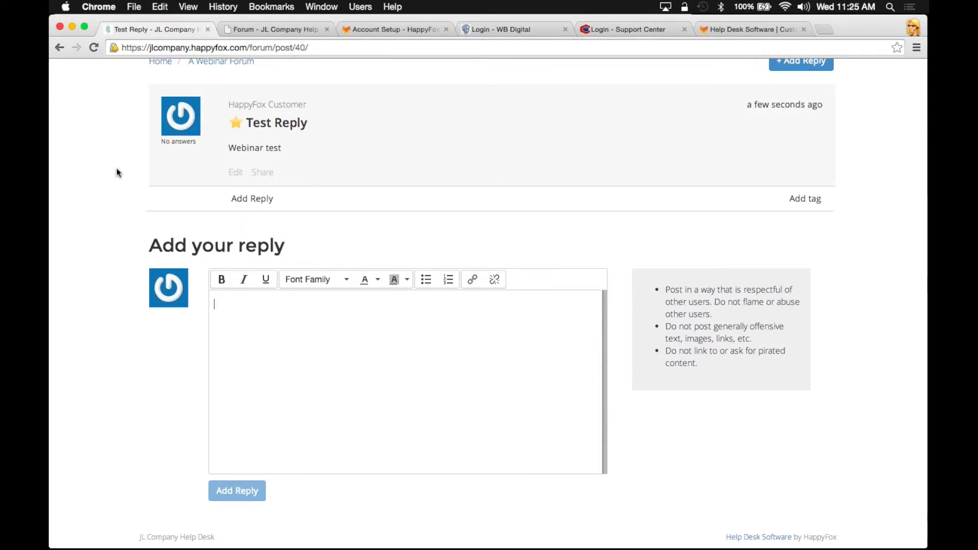
scroll(116, 168, up, 4)
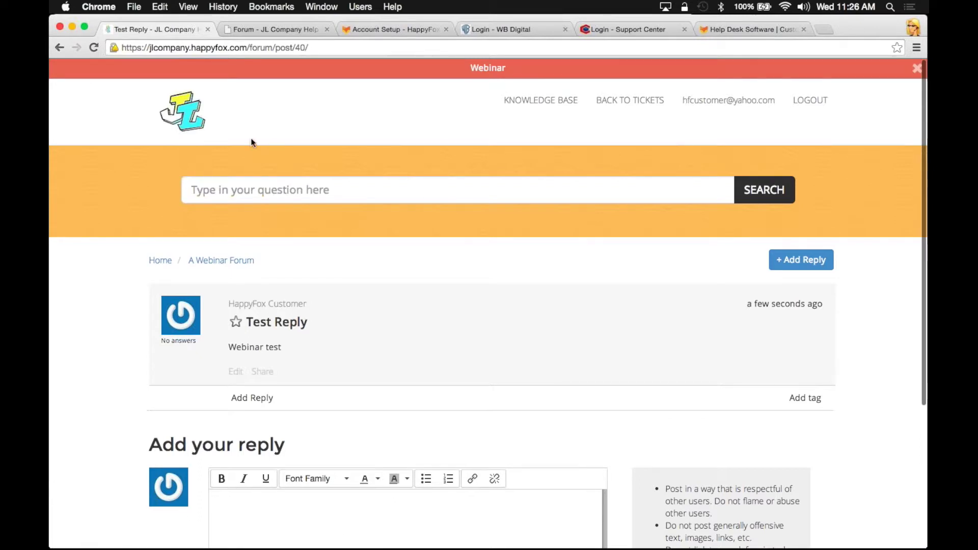
click(178, 124)
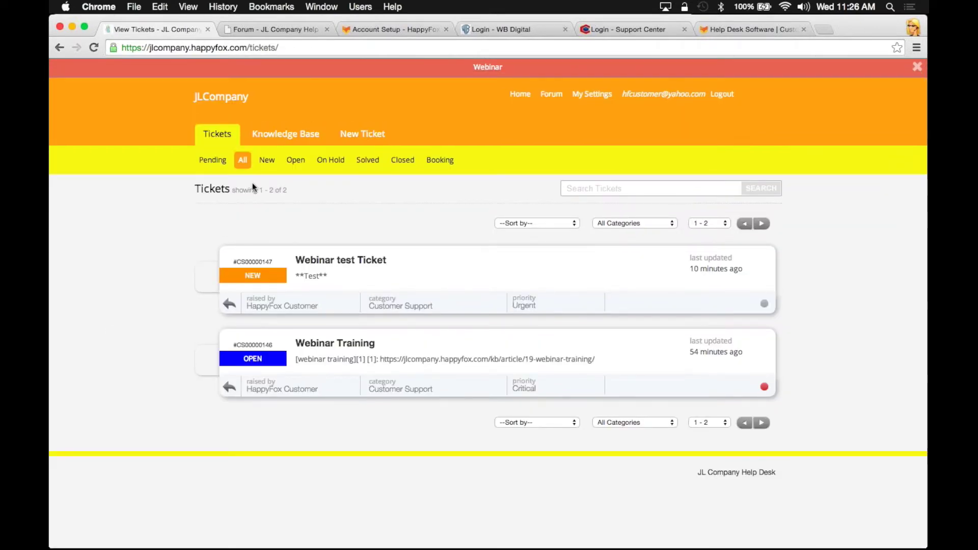
click(551, 93)
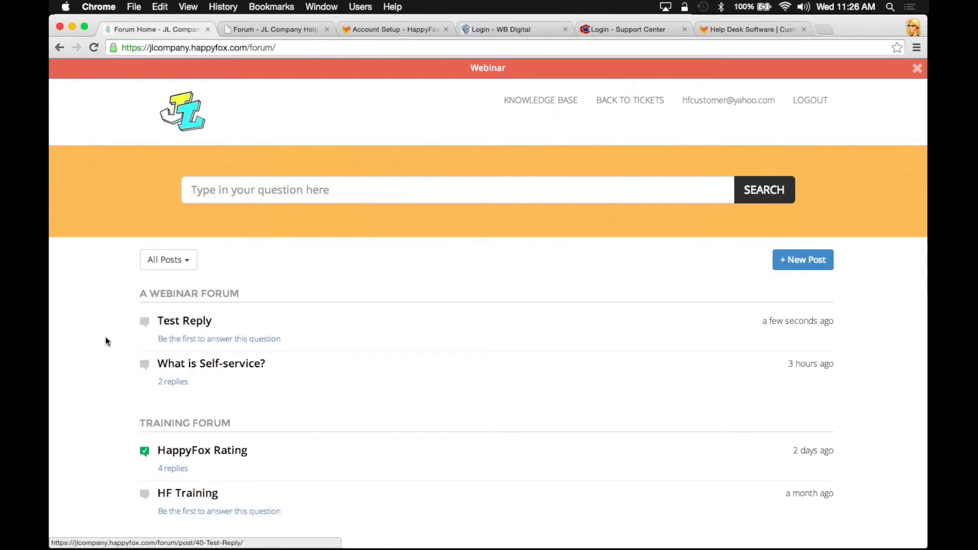
Open the 'What is Self-service?' post and view the last reply's sharing options
click(207, 363)
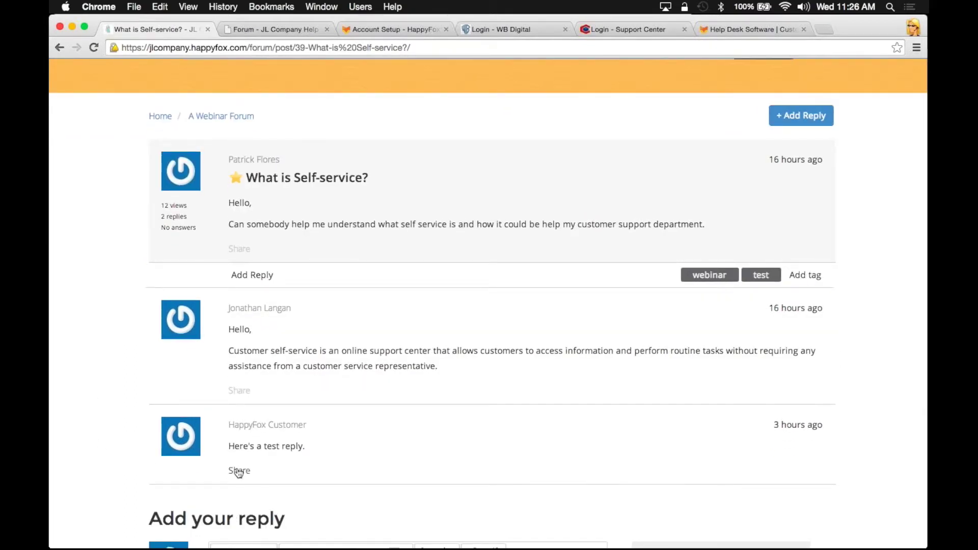
click(236, 472)
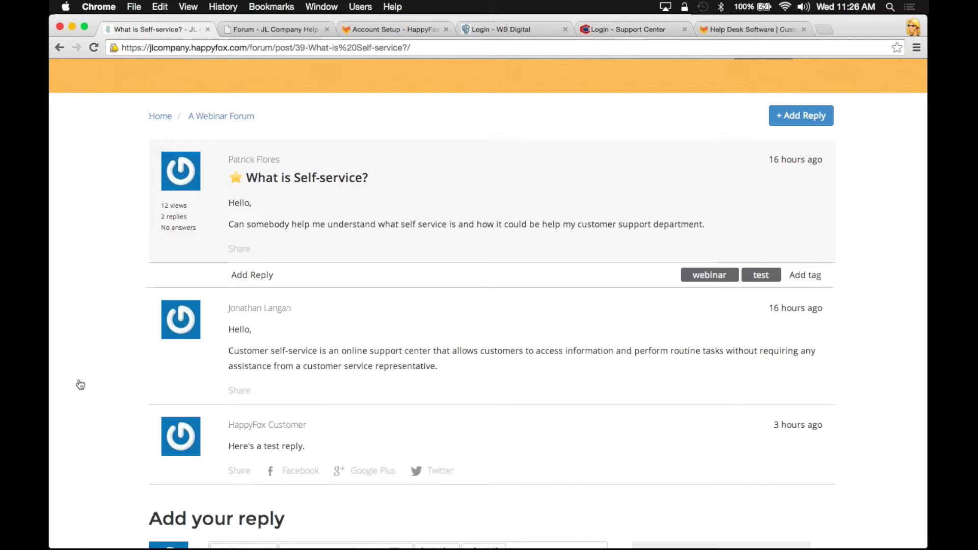
key(super+Tab)
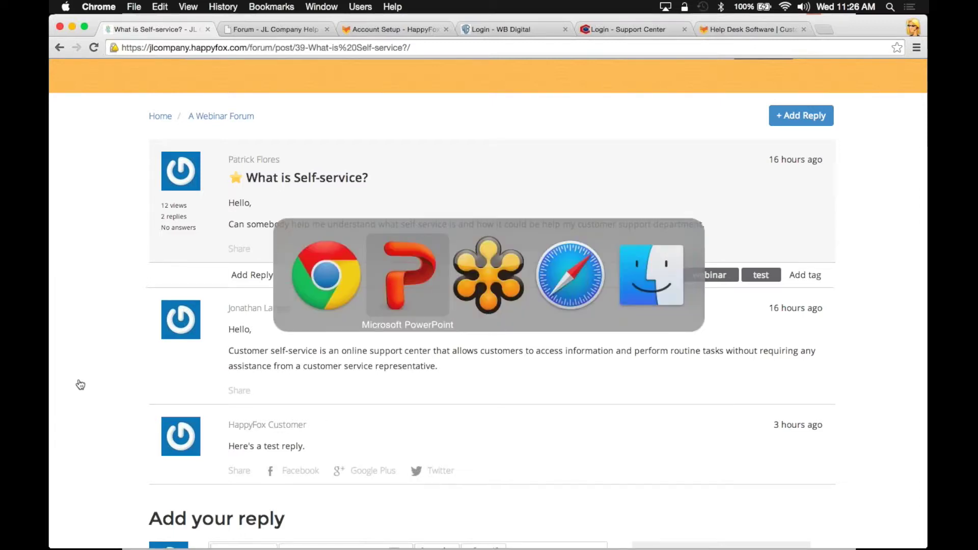
key(super+Tab)
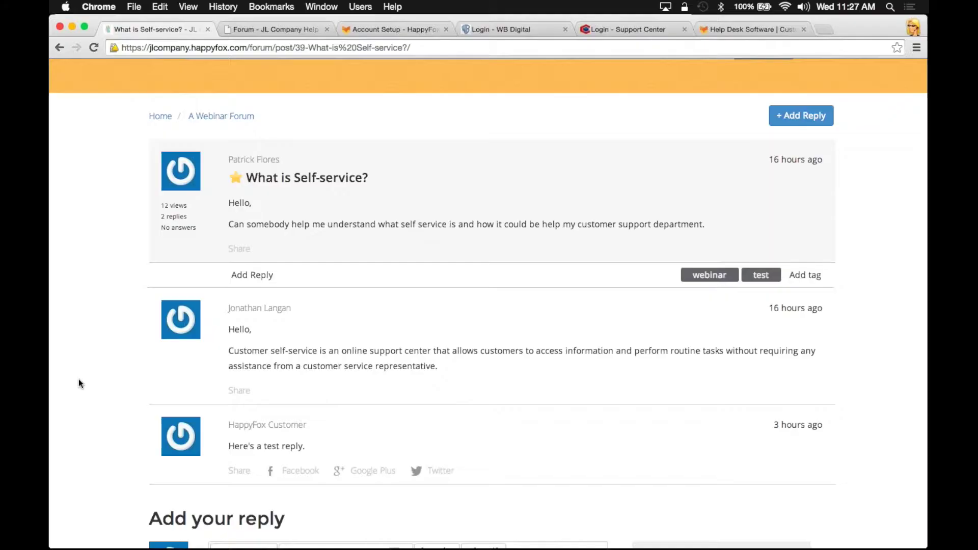